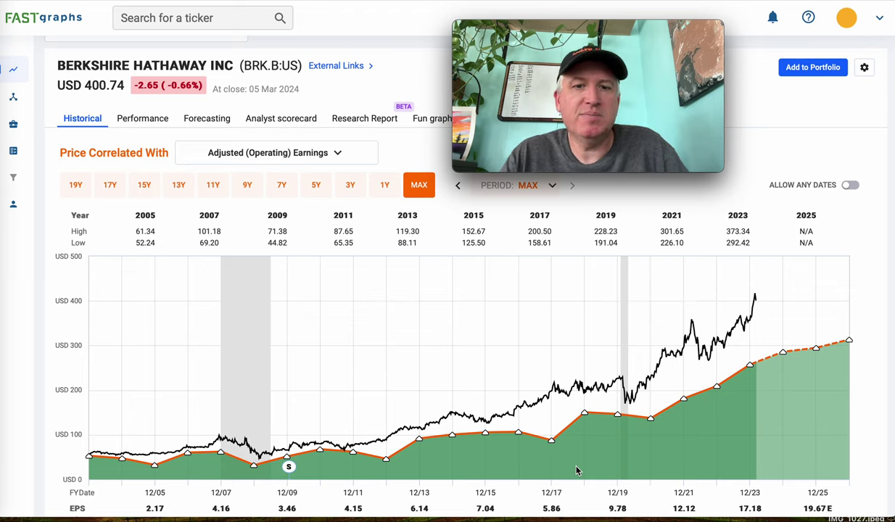
- Examine Berkshire Hathaway's full-period price line against adjusted operating earnings and yearly EPS, including the P/E at 1/1/2016
scroll(585, 457, down, 1)
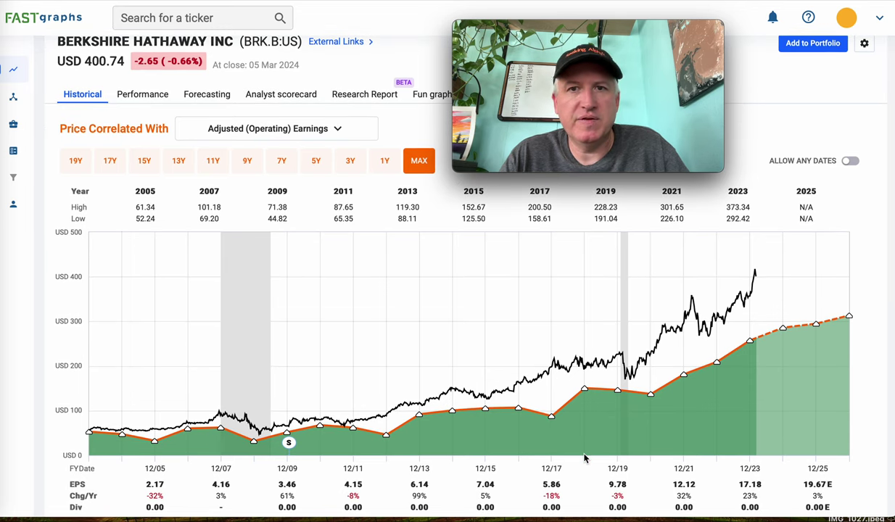
scroll(586, 458, up, 1)
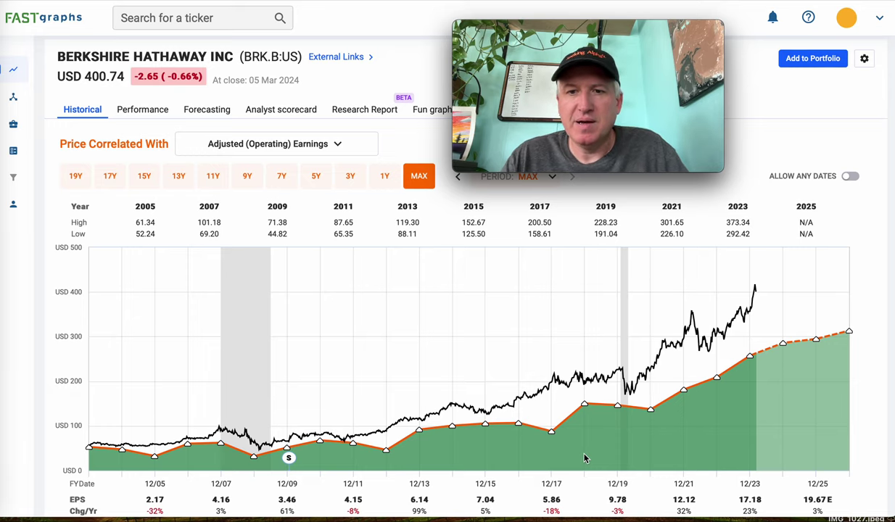
scroll(586, 457, down, 1)
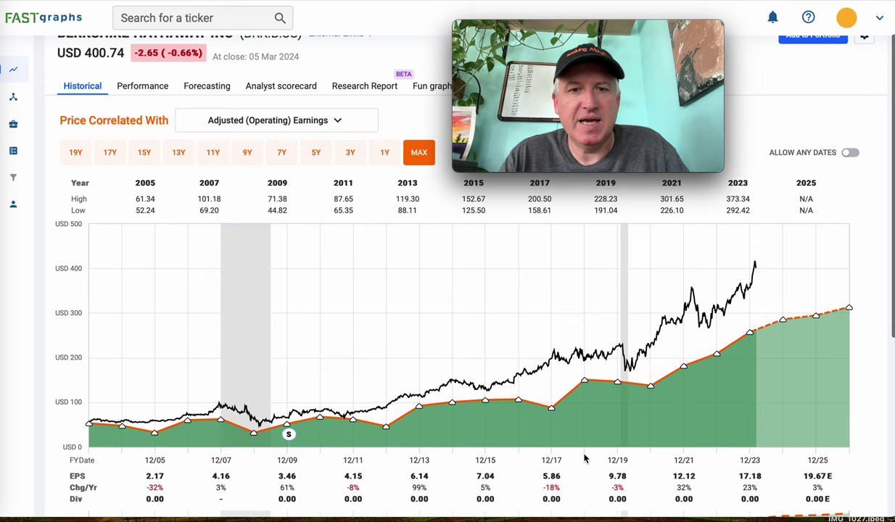
scroll(585, 458, up, 1)
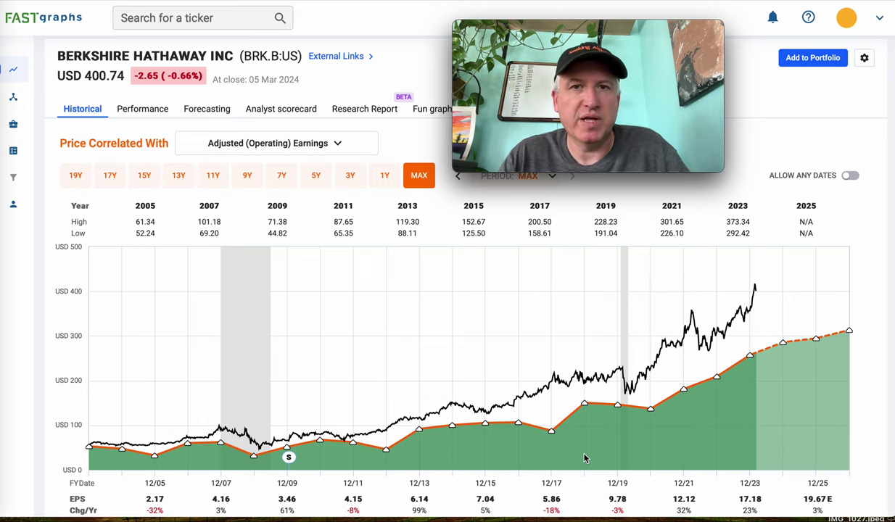
scroll(584, 458, down, 1)
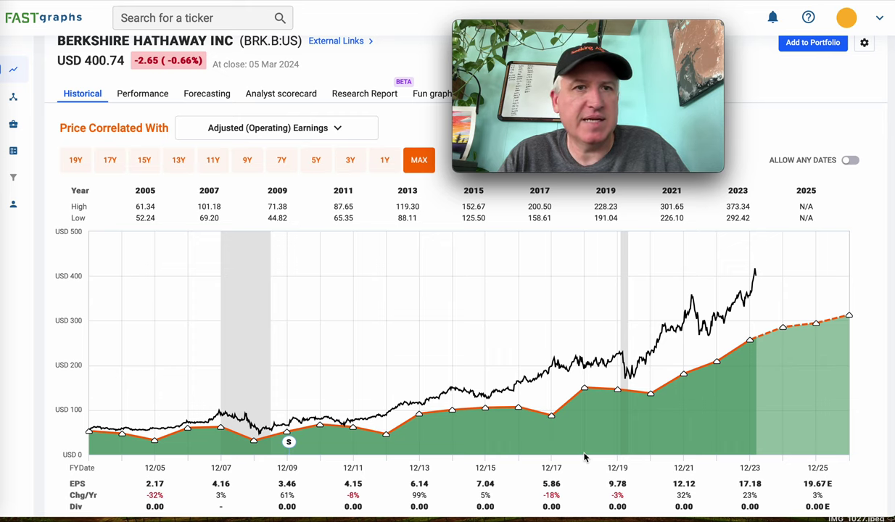
scroll(585, 458, up, 2)
scroll(584, 457, down, 2)
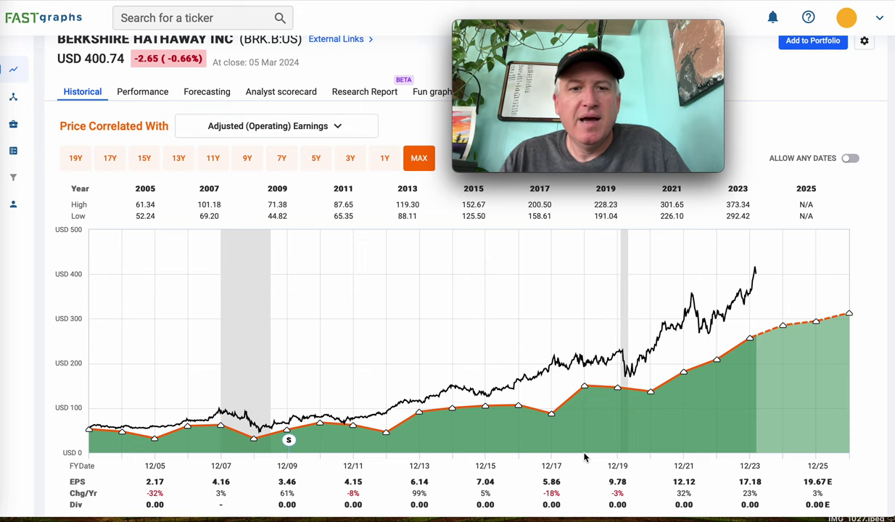
scroll(584, 458, up, 2)
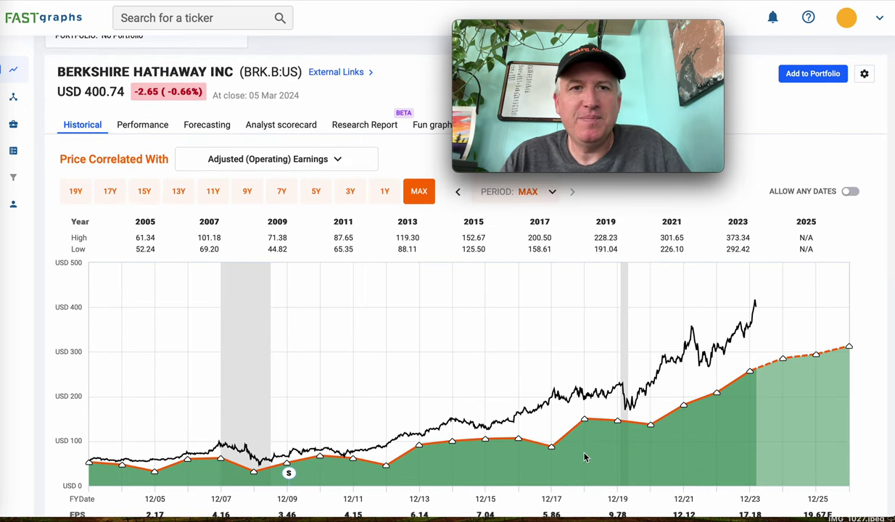
scroll(585, 458, down, 1)
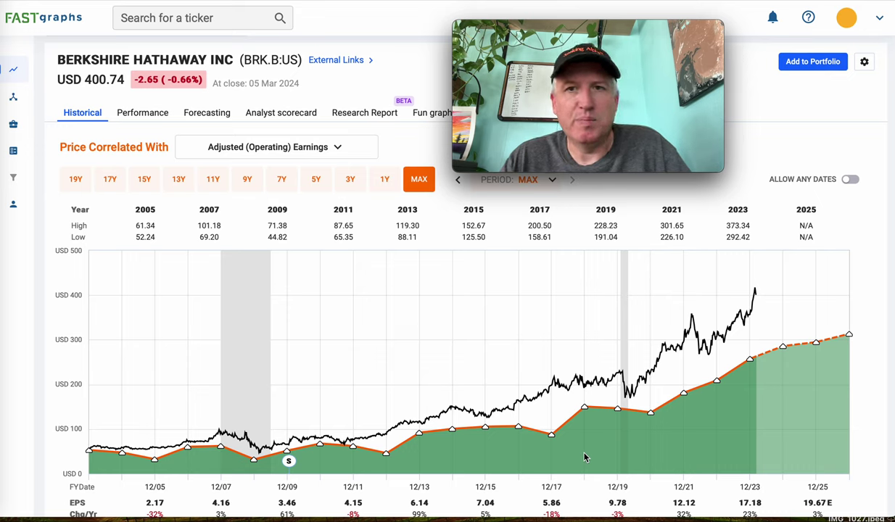
scroll(585, 458, down, 2)
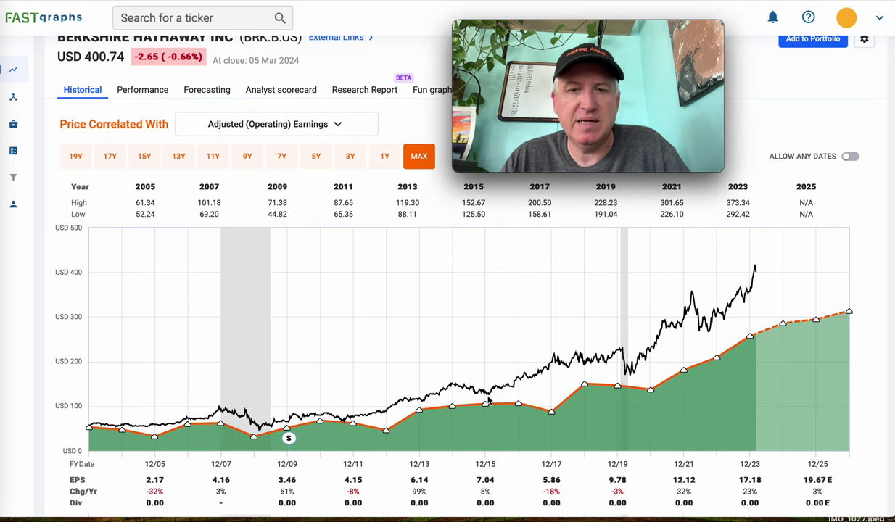
mouse_move(483, 397)
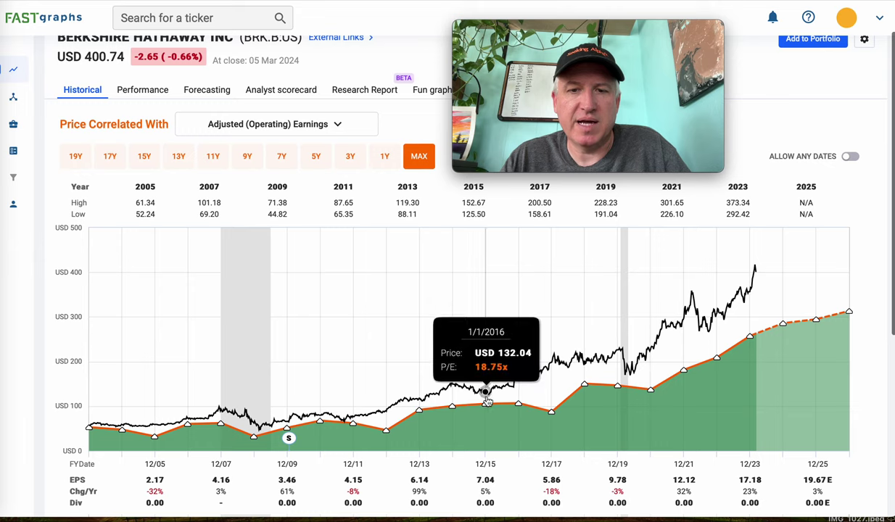
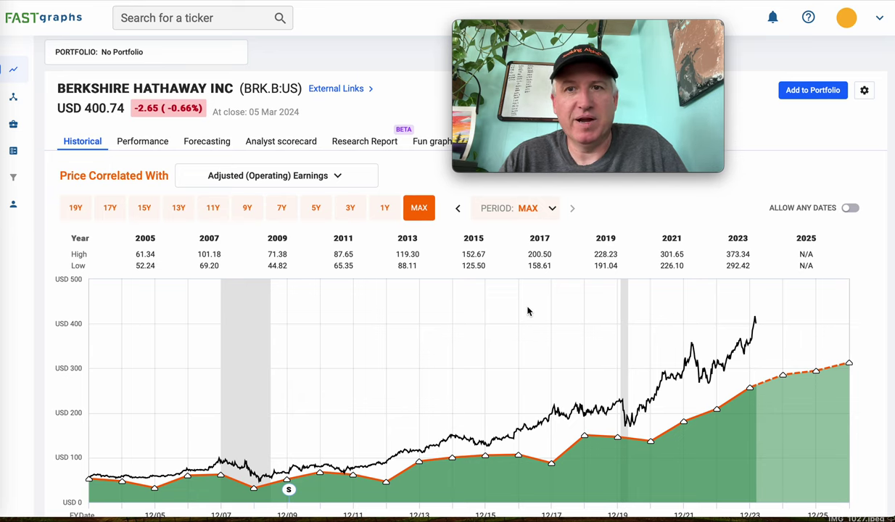
scroll(527, 311, down, 1)
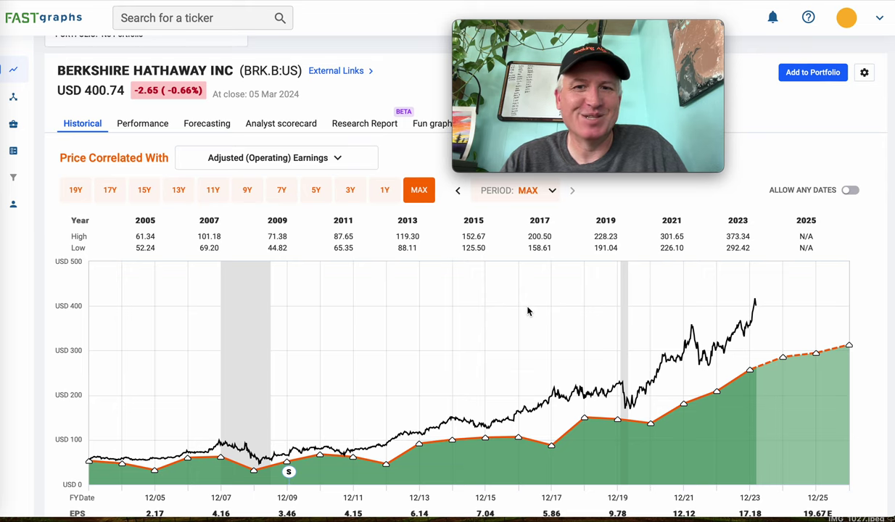
scroll(528, 311, down, 1)
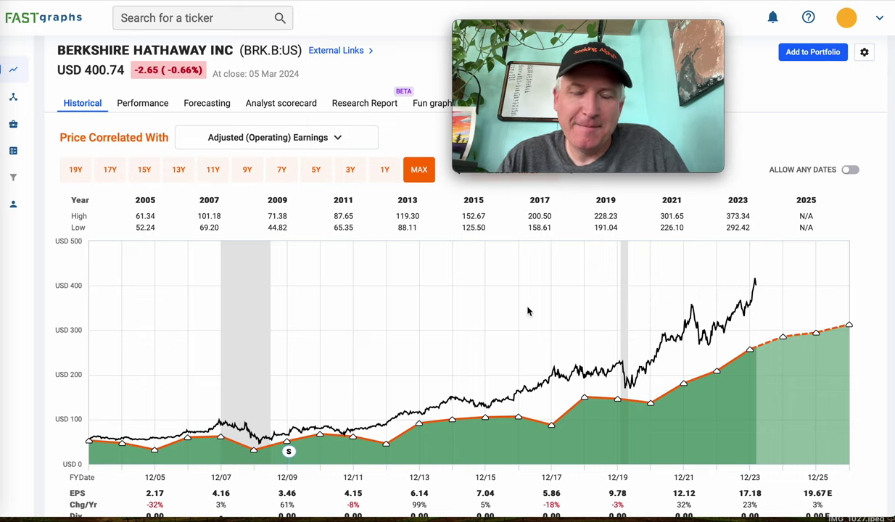
scroll(528, 311, down, 1)
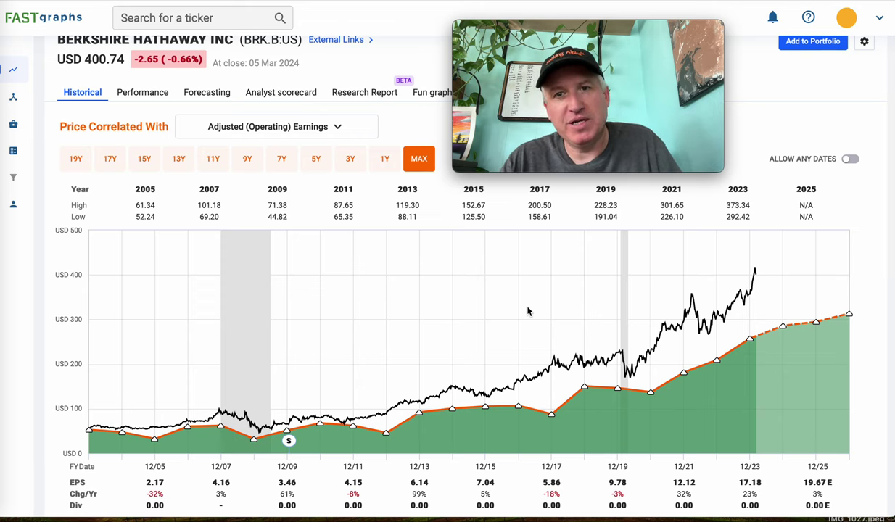
scroll(528, 311, up, 1)
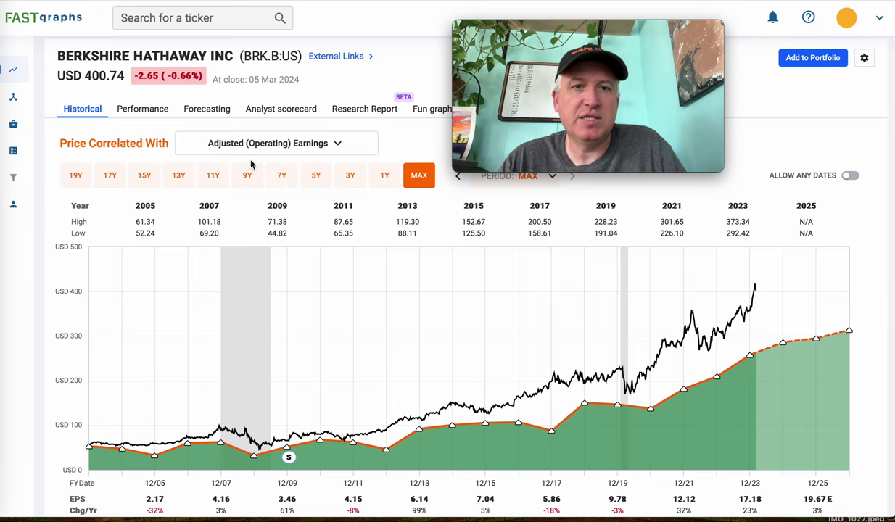
scroll(358, 330, down, 1)
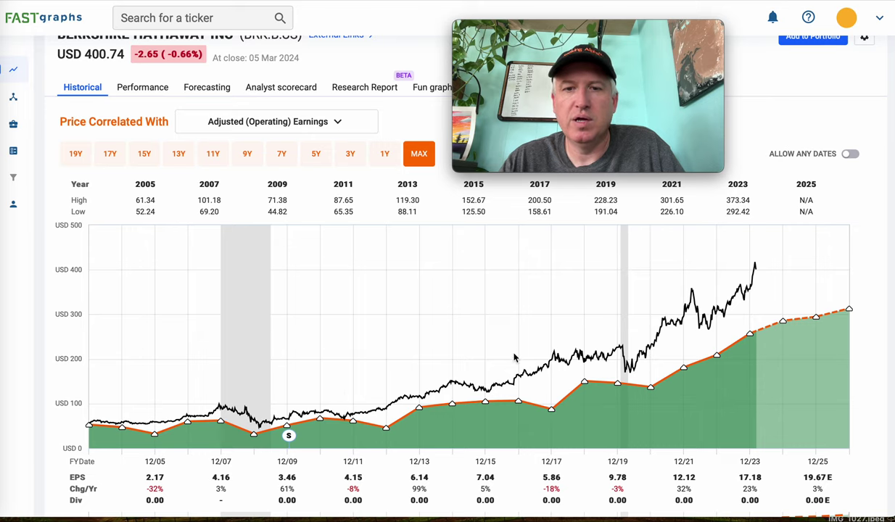
mouse_move(659, 320)
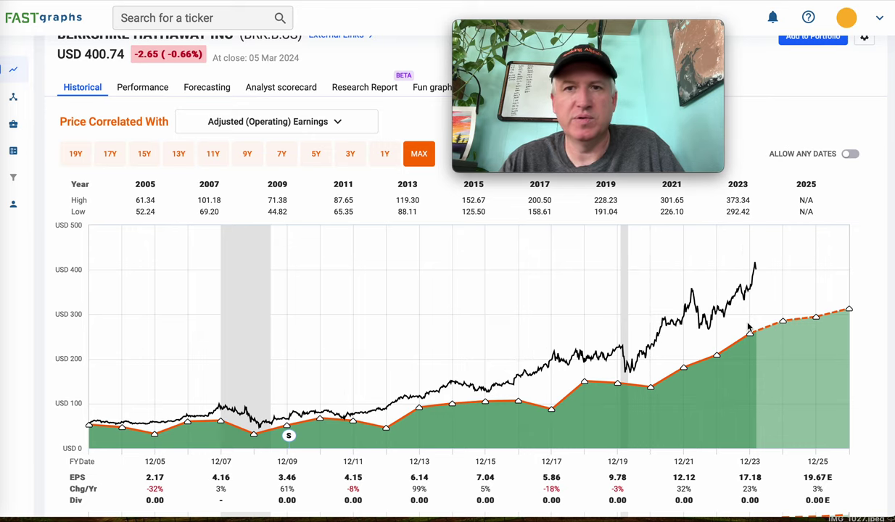
scroll(749, 328, up, 1)
scroll(537, 286, up, 1)
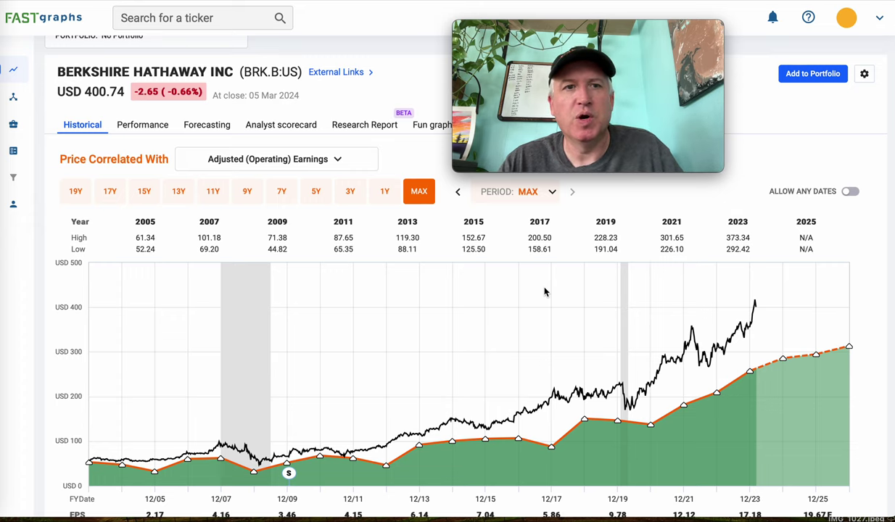
scroll(545, 292, down, 1)
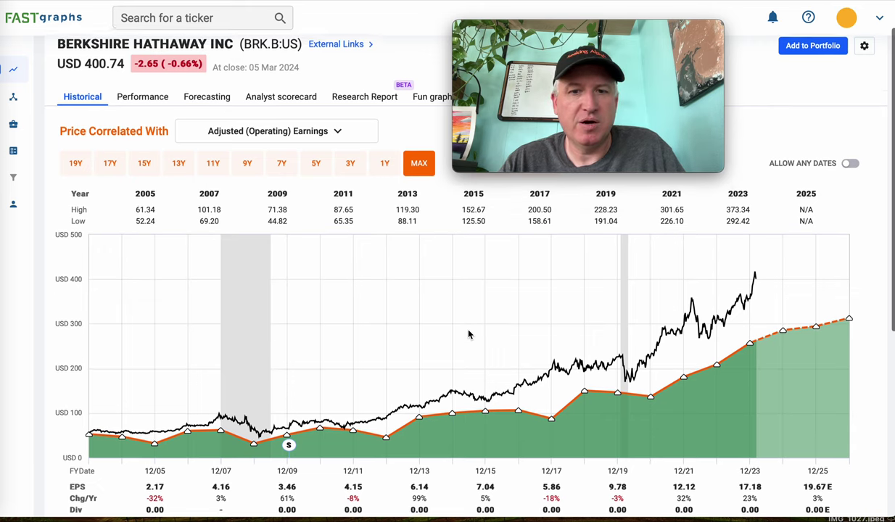
scroll(469, 335, down, 1)
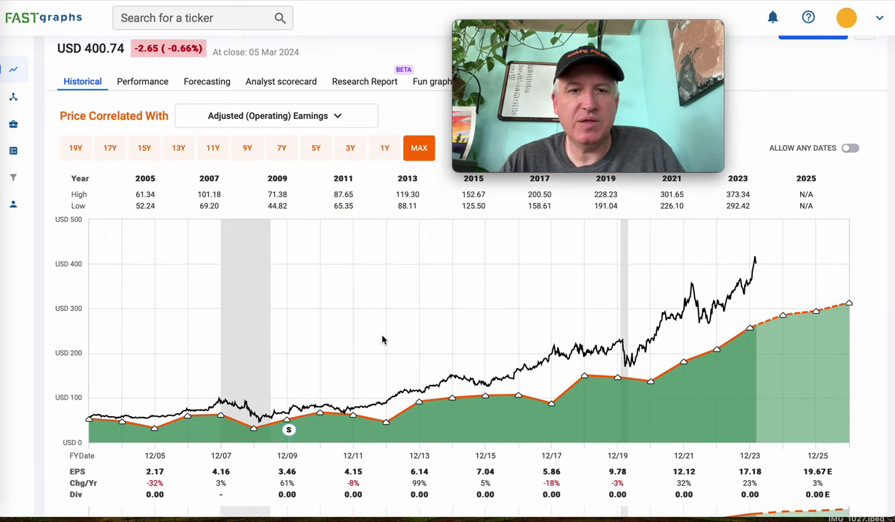
scroll(383, 336, up, 1)
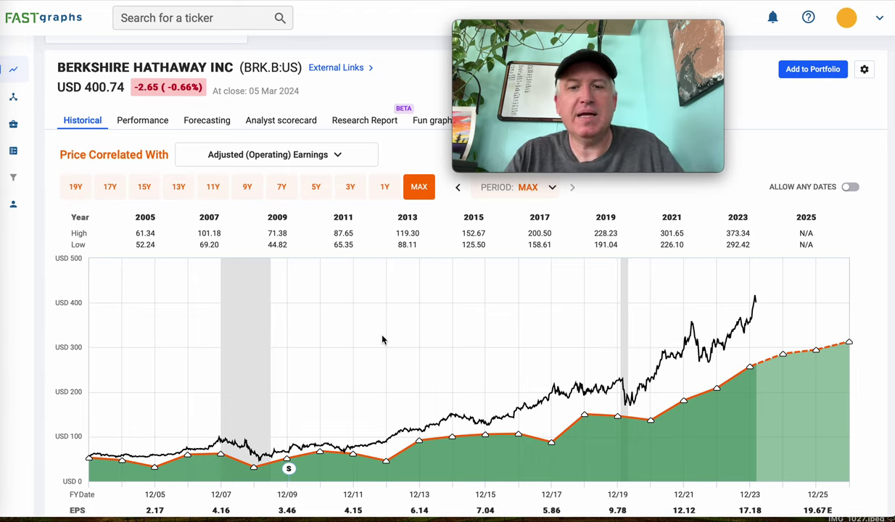
- Check the price and P/E at 1/2/2015 and narrow the historical chart to the 13-year period
scroll(382, 340, down, 1)
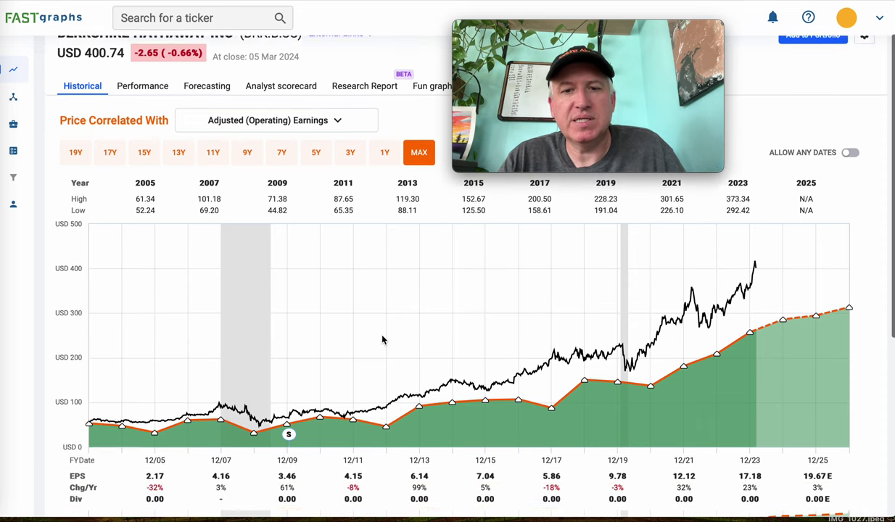
scroll(382, 340, down, 1)
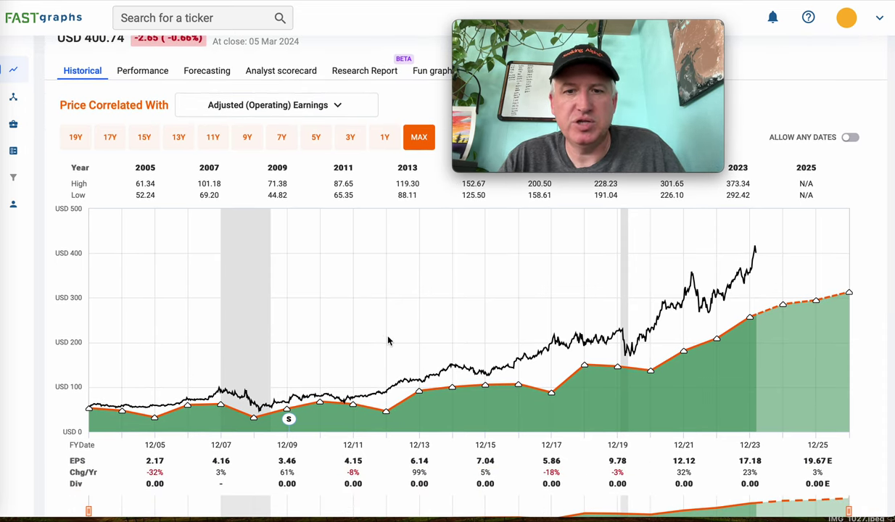
mouse_move(451, 375)
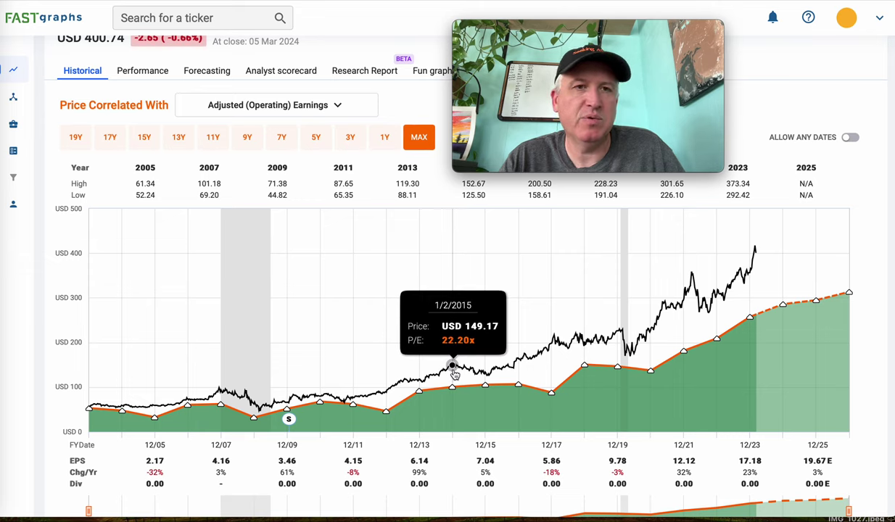
click(214, 137)
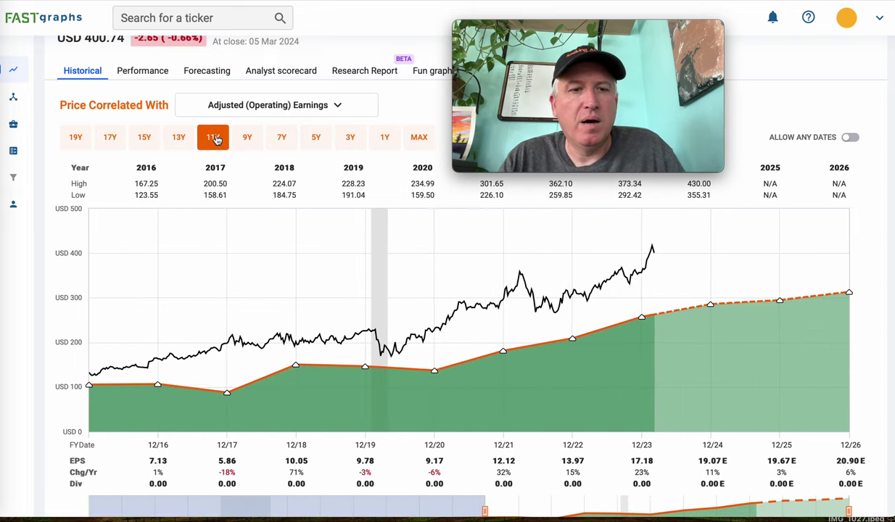
click(179, 145)
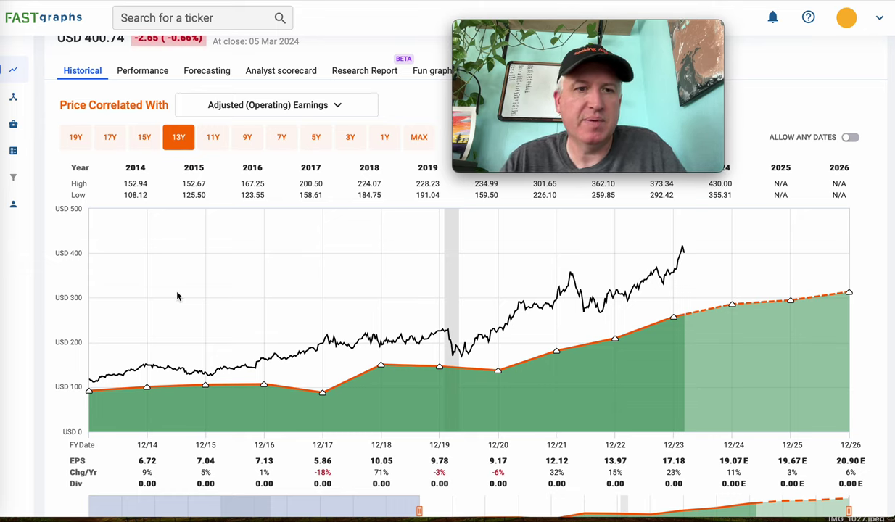
- Measure the rate of return along the price line from 1/2/2015 to 7/6/2018, and clear the measurement
mouse_move(148, 369)
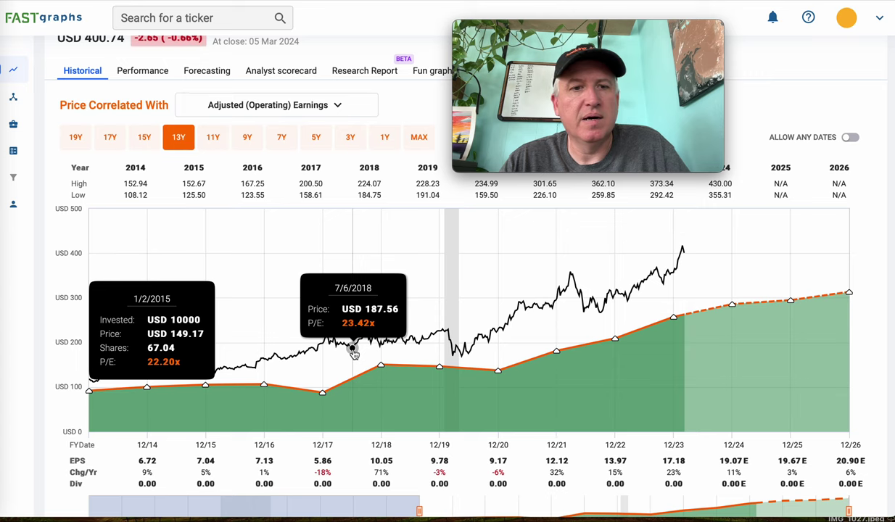
click(353, 349)
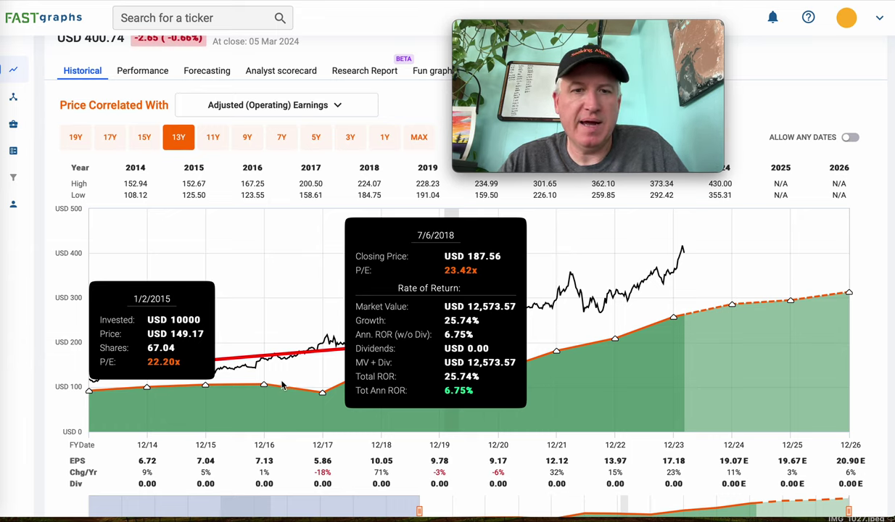
click(322, 352)
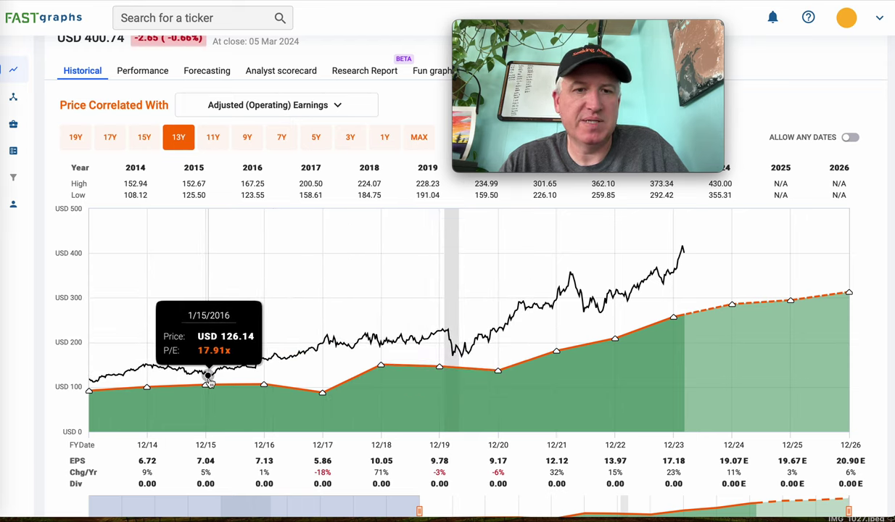
- Measure the rate of return along the price line from 7/6/2018 to 3/5/2024, and clear the measurement
click(354, 357)
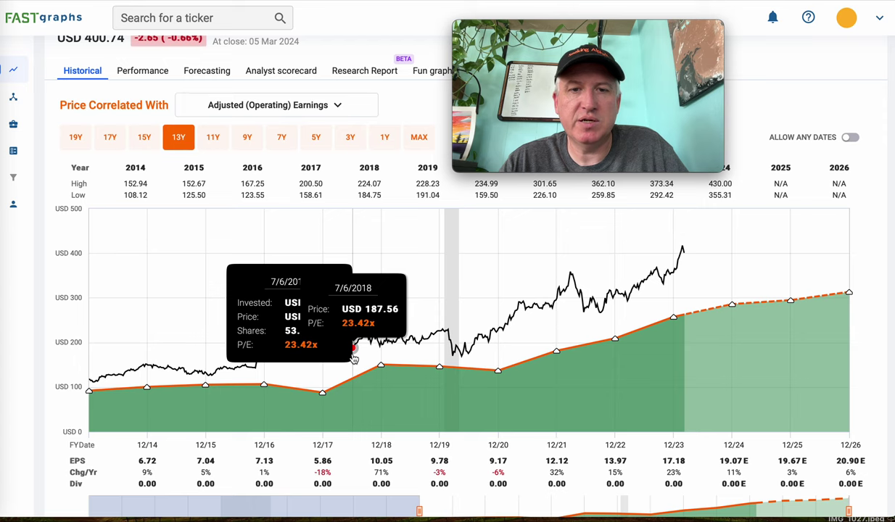
click(686, 253)
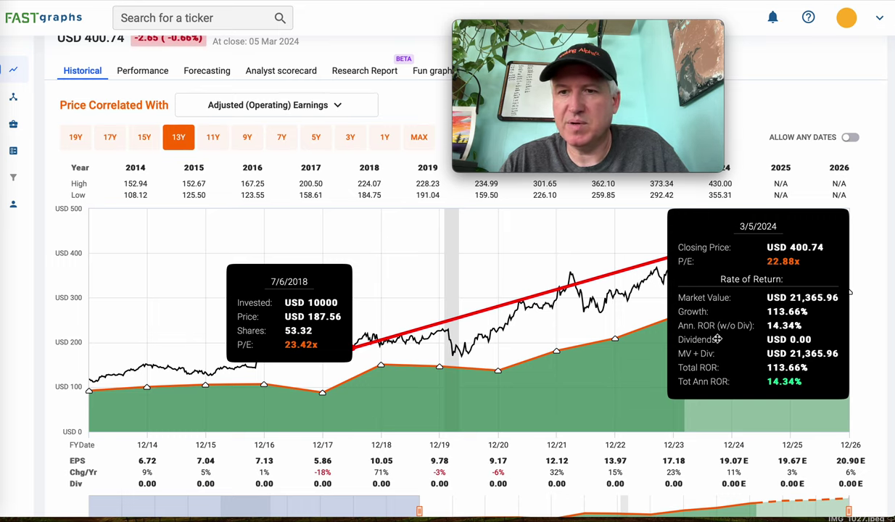
mouse_move(392, 349)
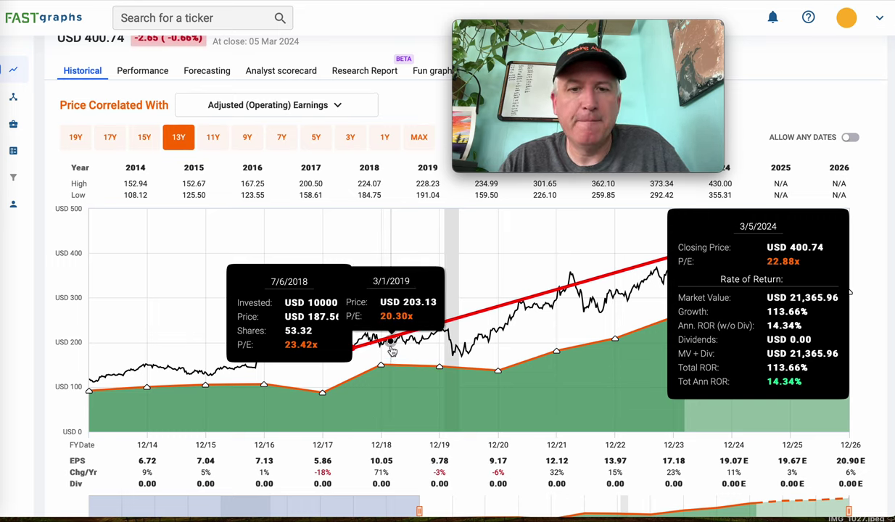
click(392, 350)
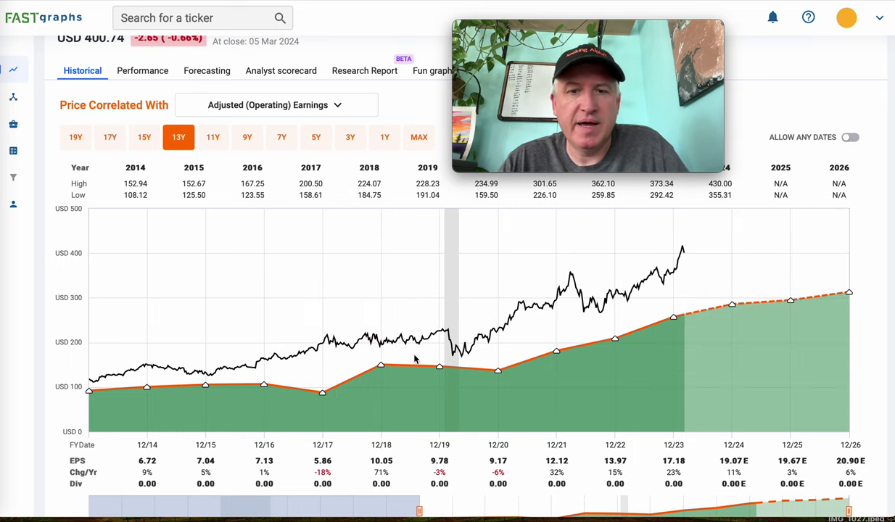
mouse_move(450, 345)
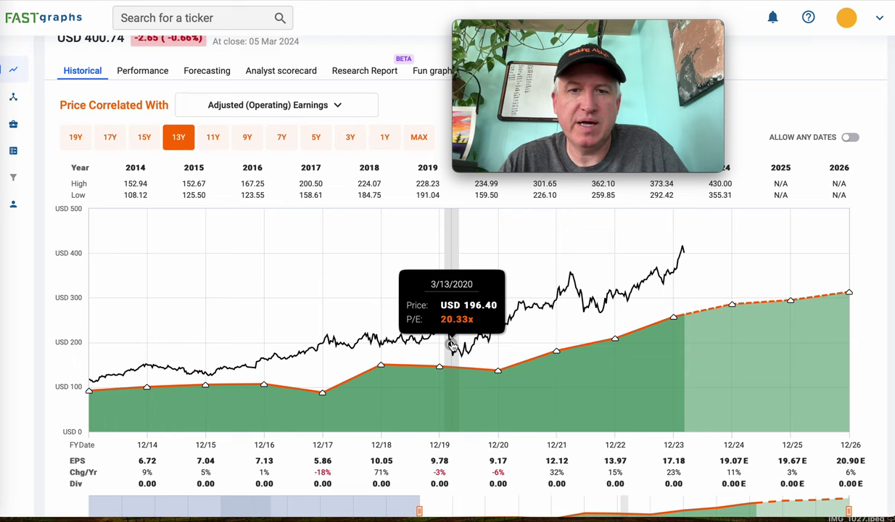
click(449, 346)
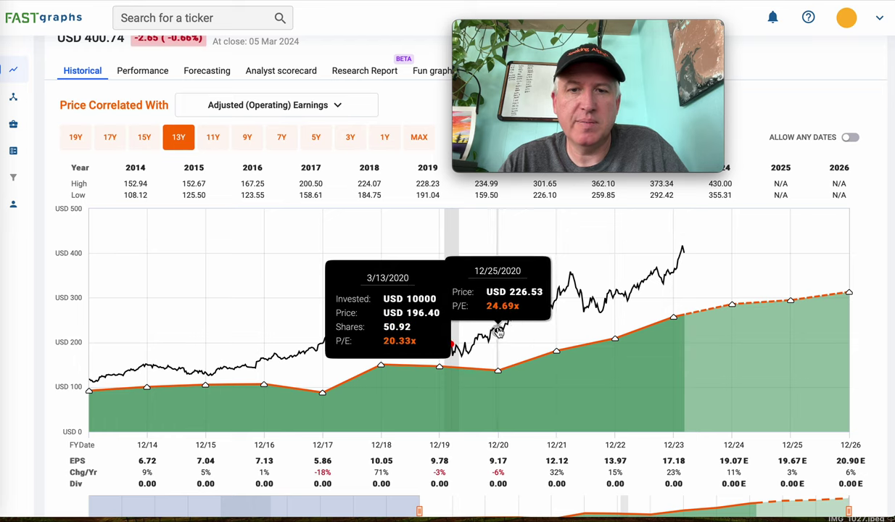
click(183, 357)
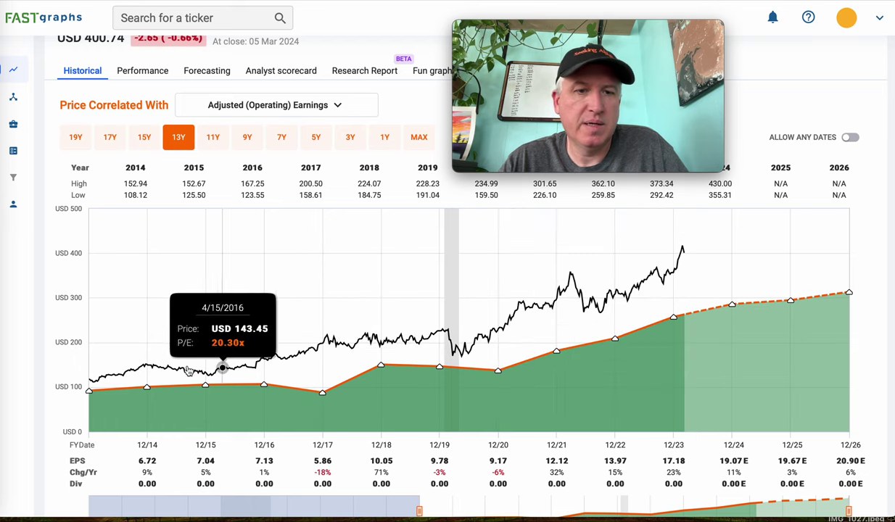
- Measure the rate of return along the price line from 1/2/2015 to 3/13/2020, and clear the measurement
click(148, 368)
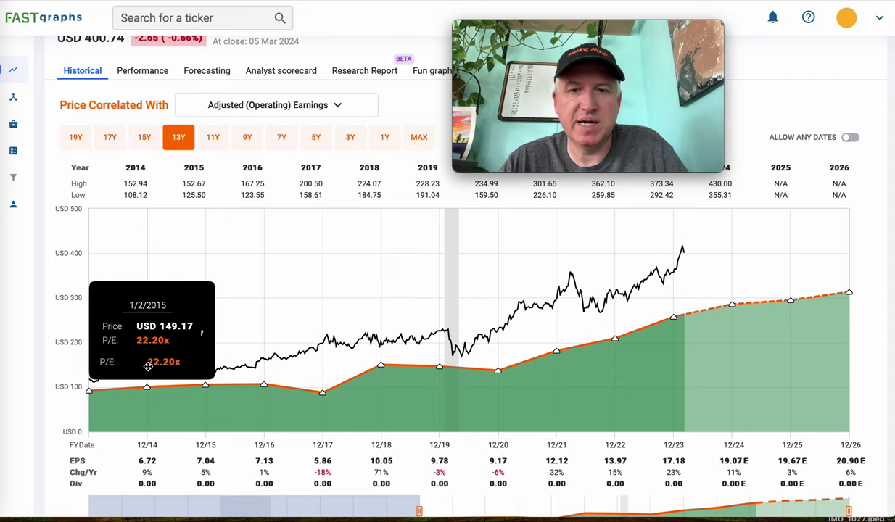
mouse_move(455, 351)
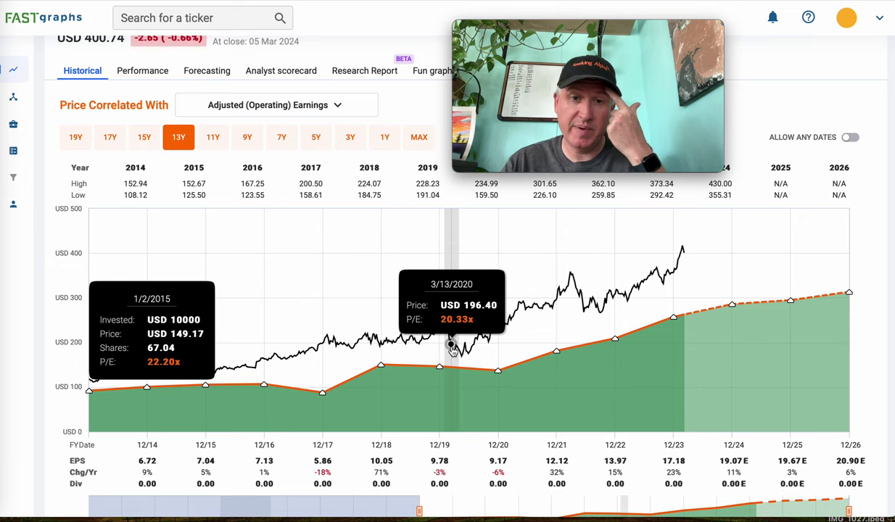
click(451, 349)
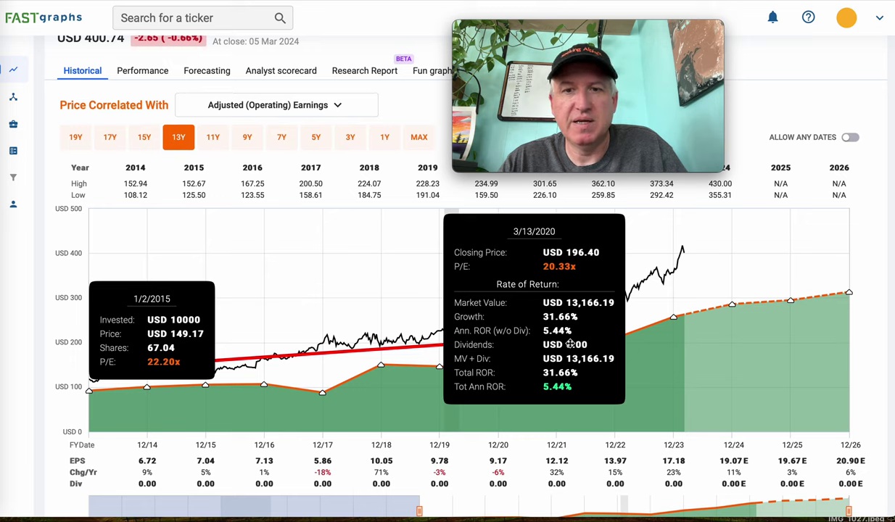
click(419, 350)
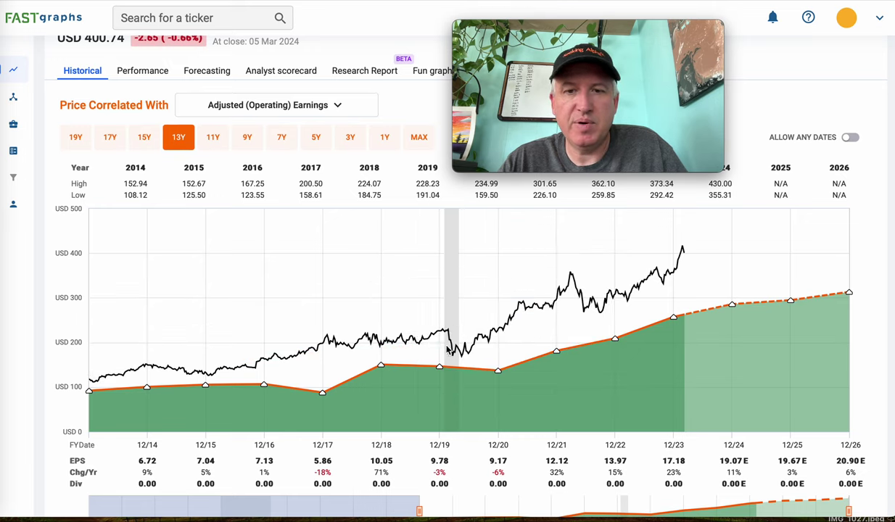
- Measure the rate of return along the price line from 3/13/2020 to 3/5/2024, and clear the measurement
click(452, 353)
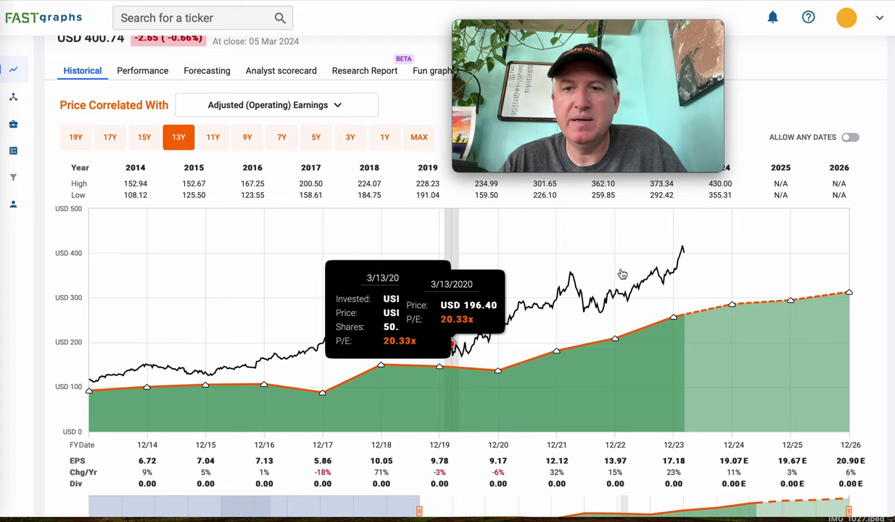
click(685, 259)
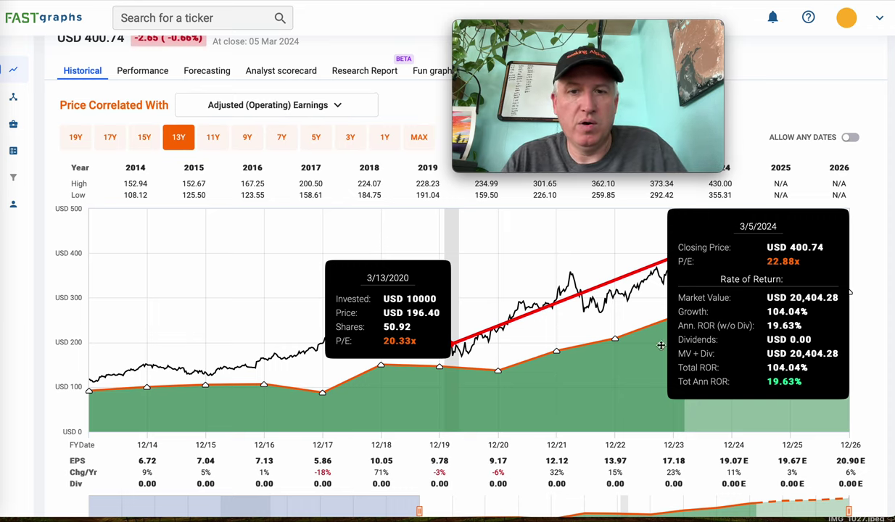
click(490, 343)
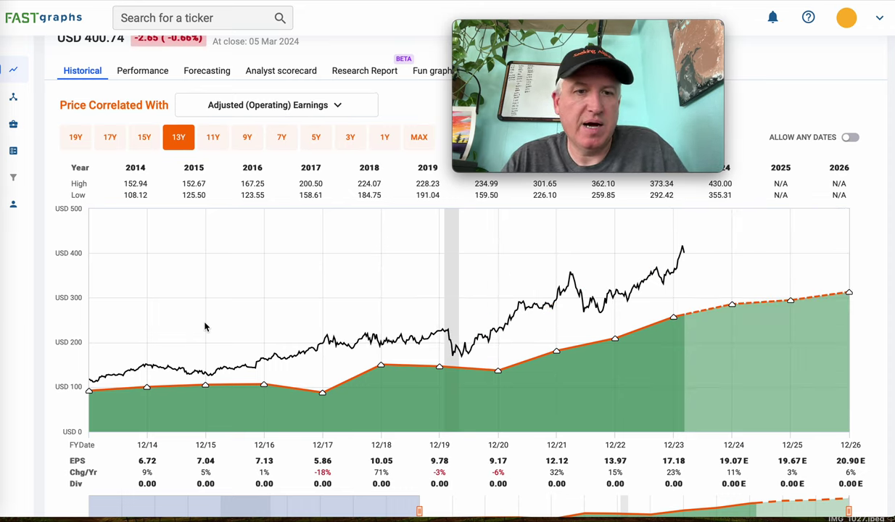
- Measure the rates of return from 1/2/2015 to 9/4/2020 and from 1/2/2015 to 11/20/2020, clearing each measurement
click(148, 368)
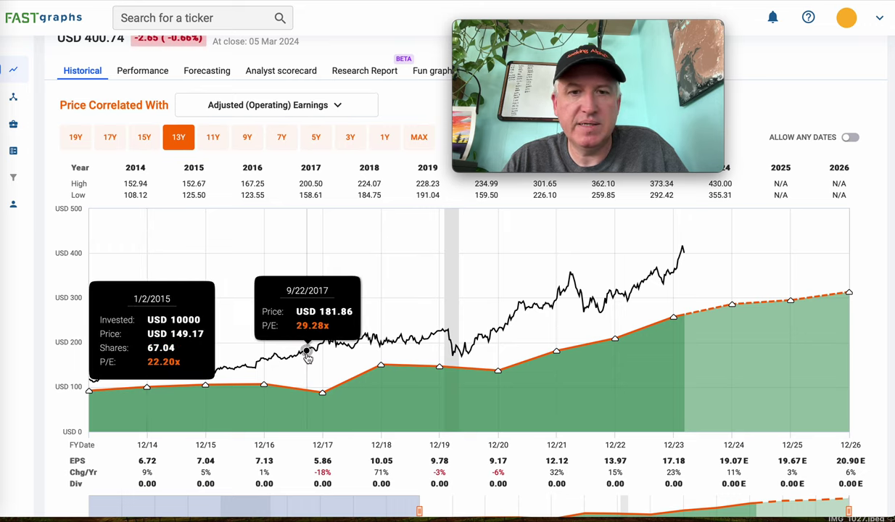
click(480, 339)
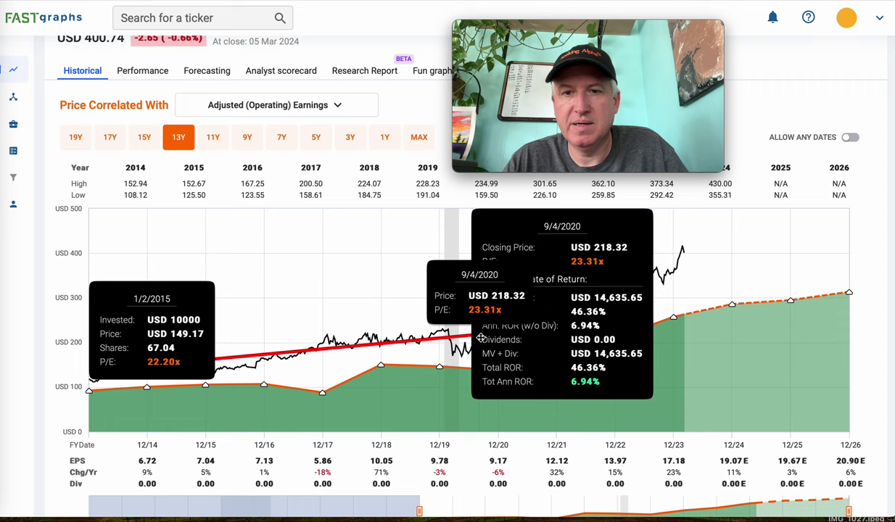
click(398, 351)
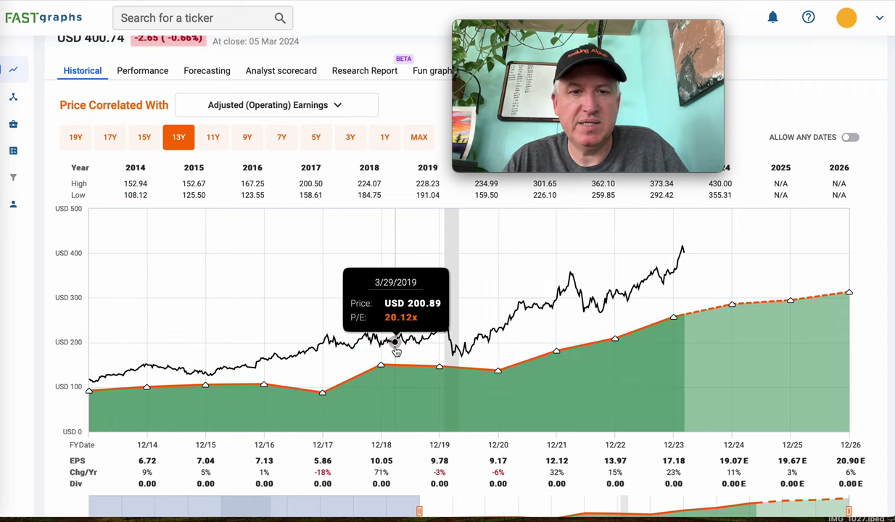
click(148, 375)
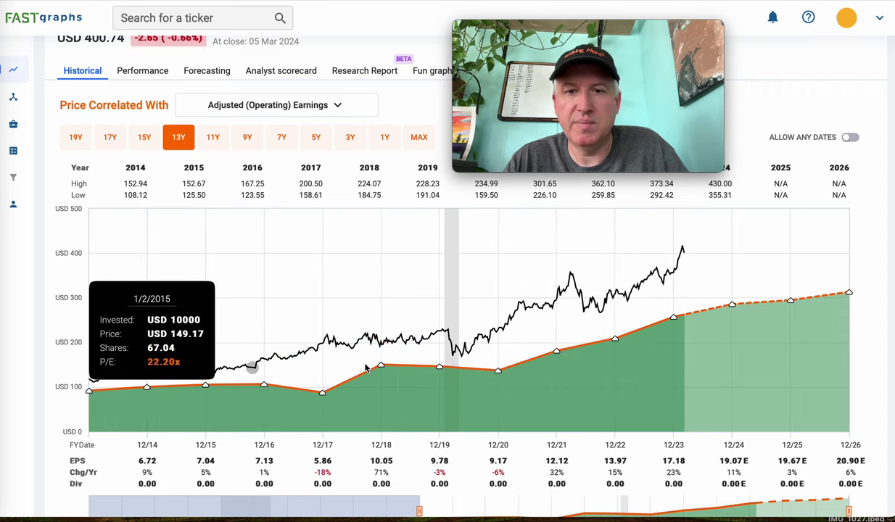
click(492, 336)
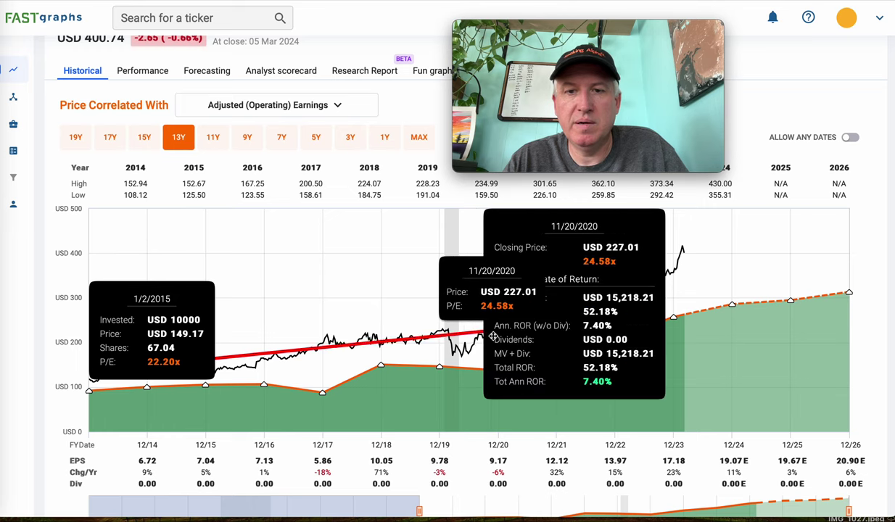
click(298, 356)
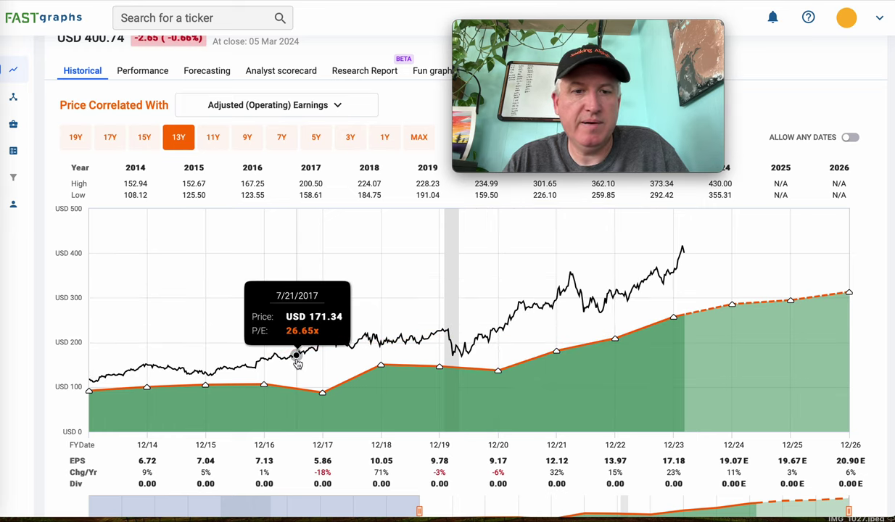
- Measure the rates of return from 1/9/2015 to 12/27/2019 and from 1/2/2015 to 10/4/2019, clearing each measurement
click(150, 368)
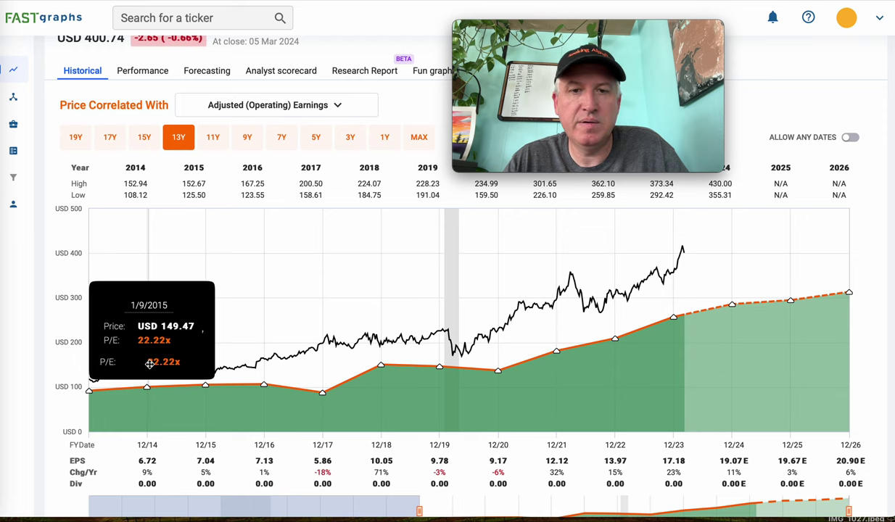
click(441, 338)
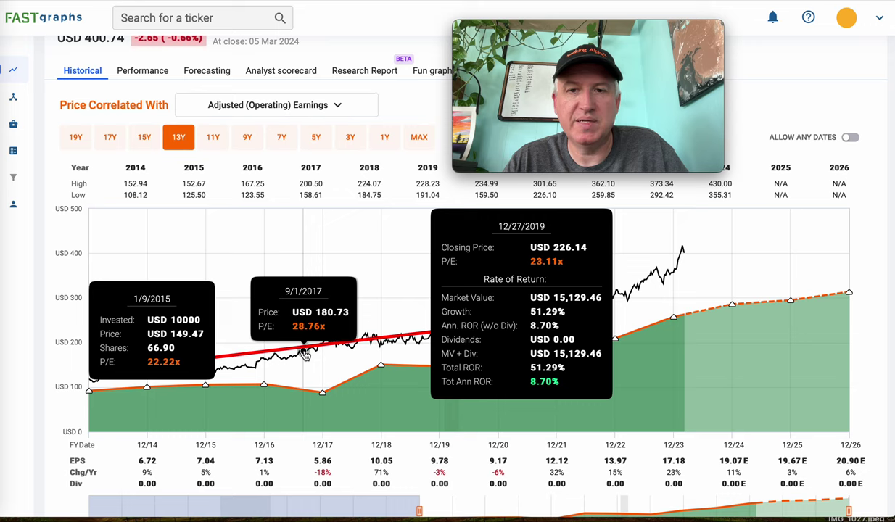
click(304, 353)
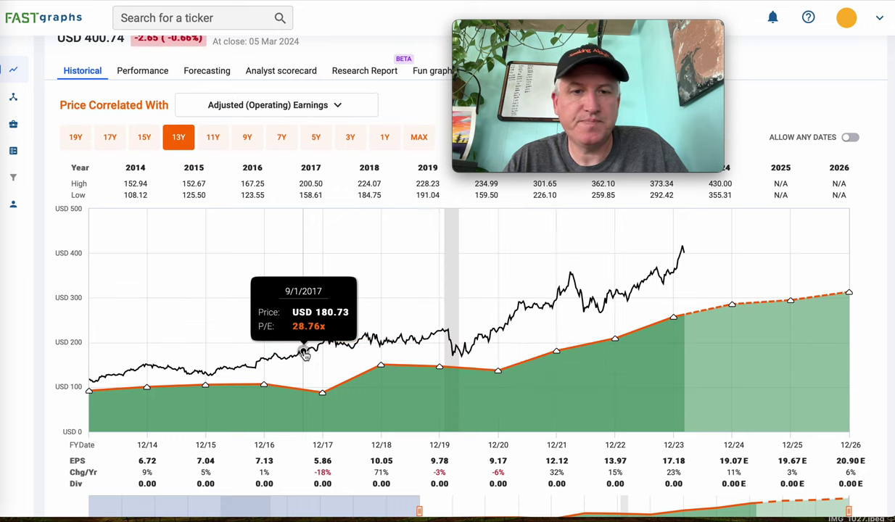
click(148, 367)
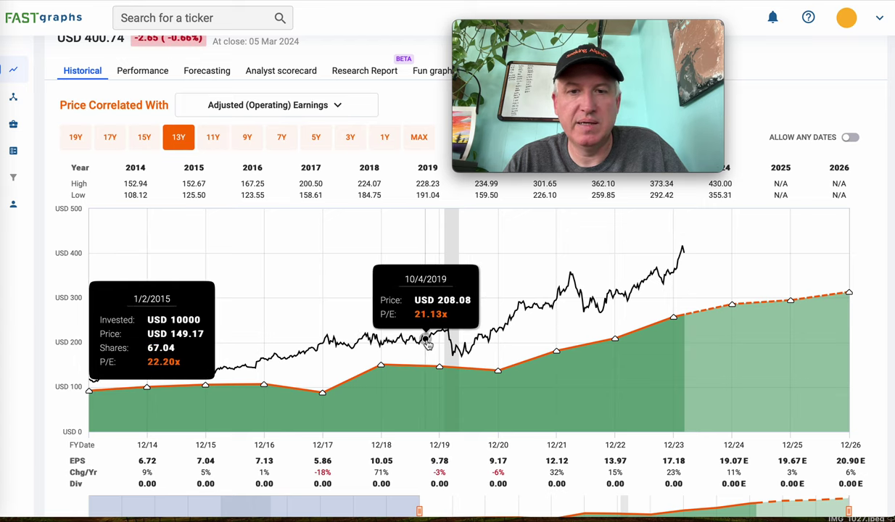
click(428, 343)
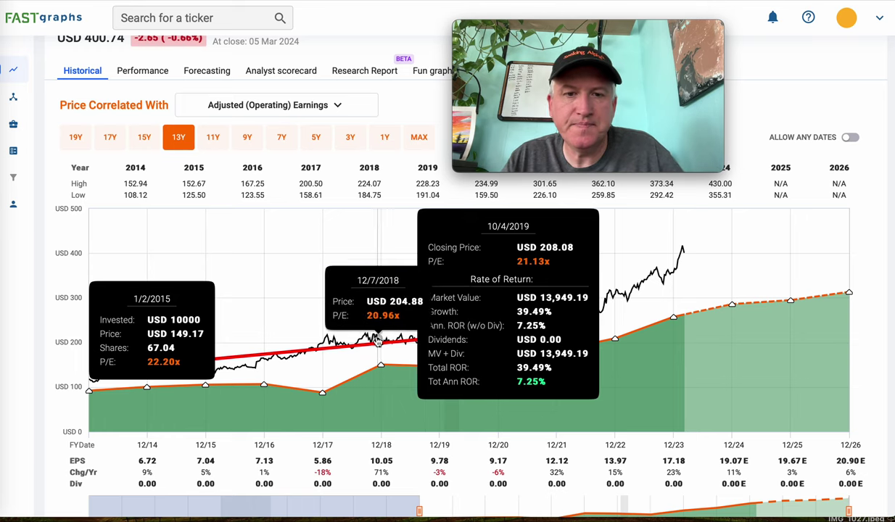
click(373, 338)
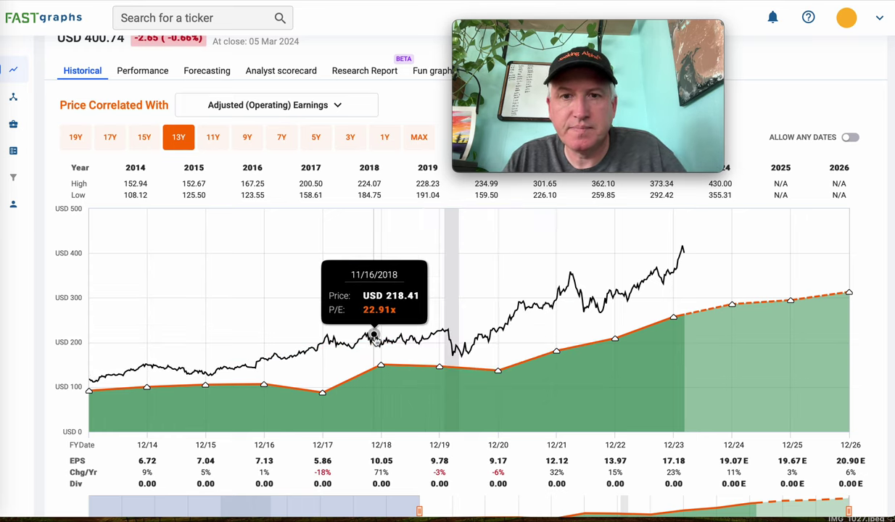
- Measure the rate of return along the price line from 1/2/2015 to 11/1/2019, and clear the measurement
click(148, 368)
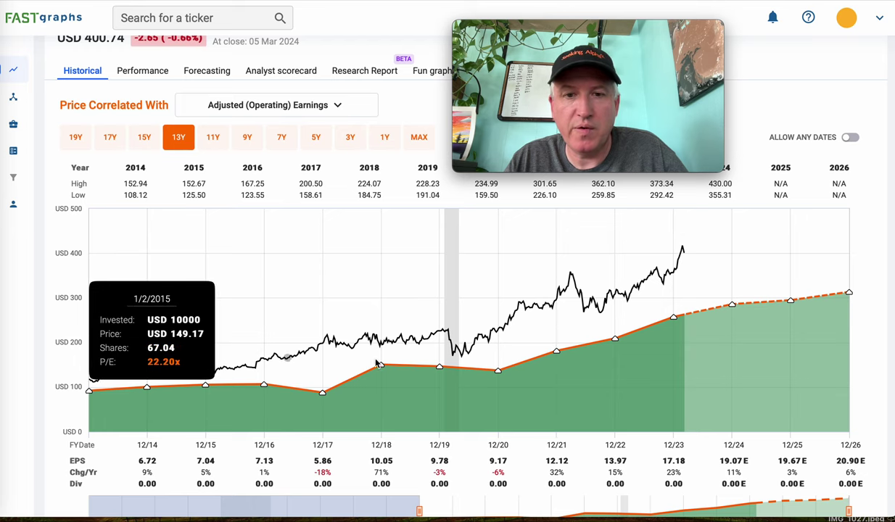
click(431, 340)
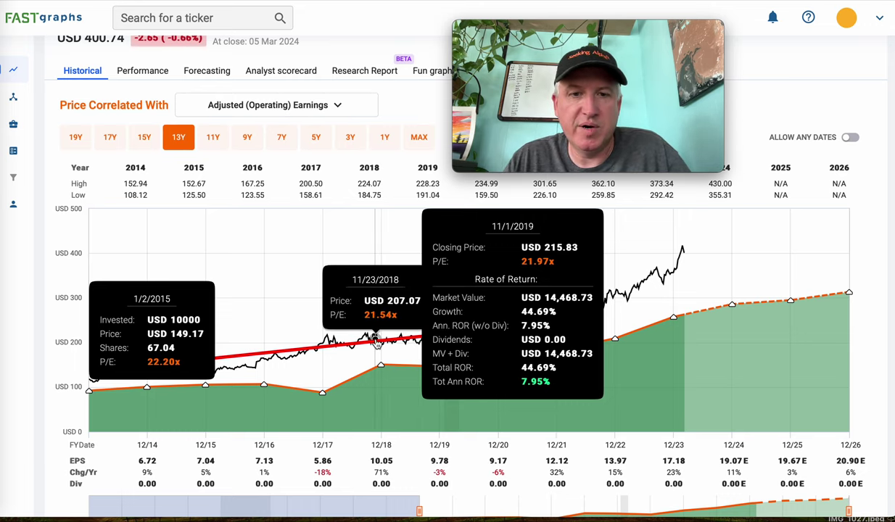
click(376, 341)
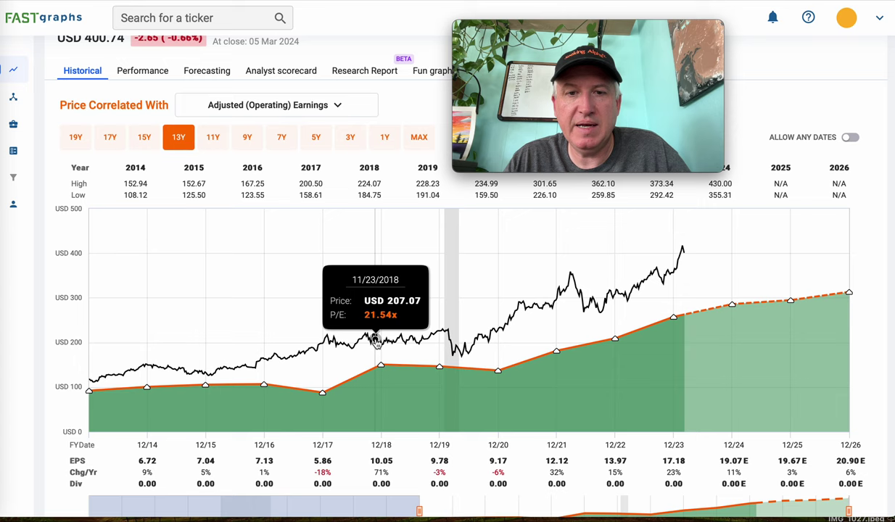
- Measure the rate of return along the price line from 11/1/2019 to 3/5/2024, and clear the measurement
click(431, 338)
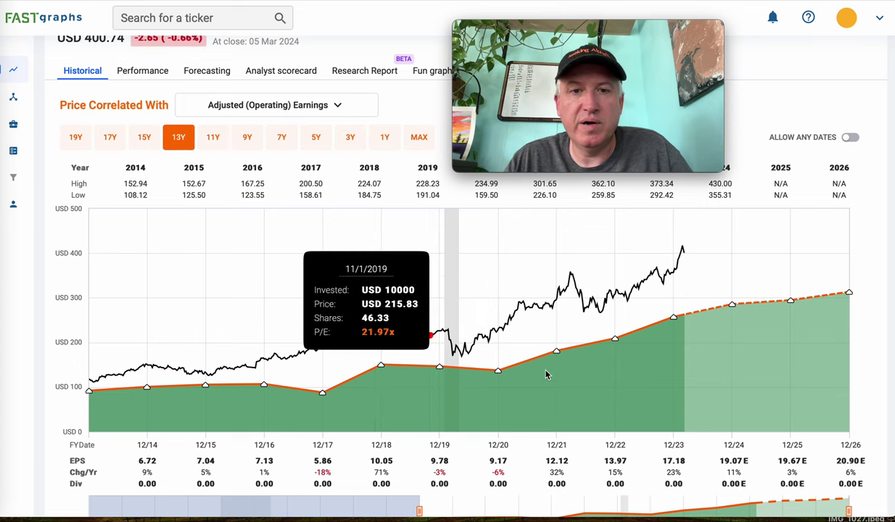
click(689, 252)
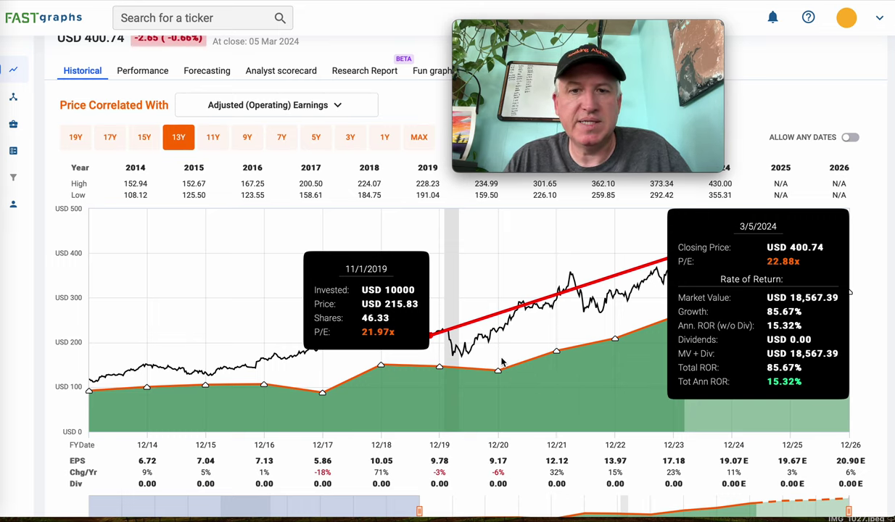
click(475, 337)
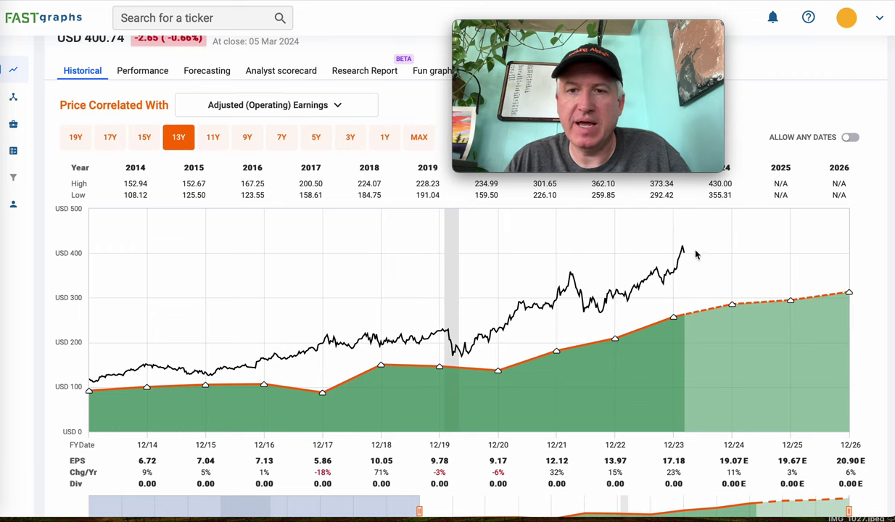
- Measure the rate of return along the price line from 1/2/2015 to 3/5/2024, and clear the measurement
click(149, 367)
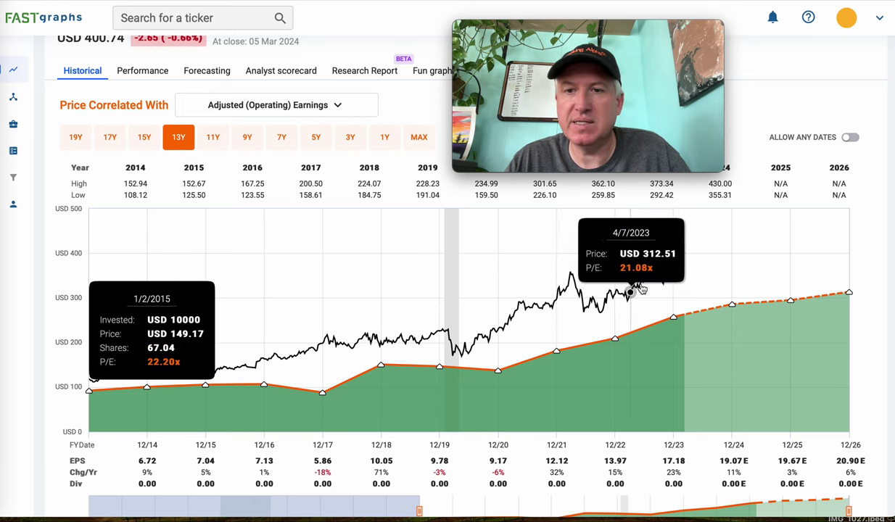
click(682, 253)
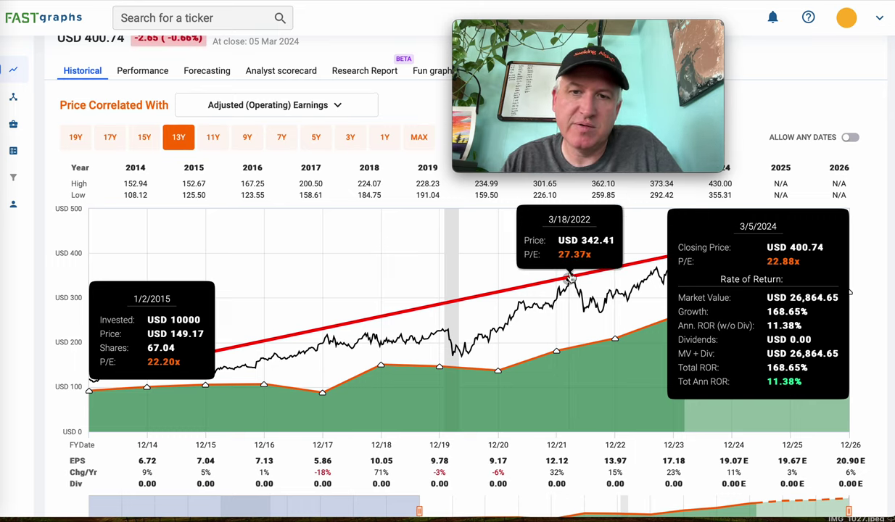
click(210, 320)
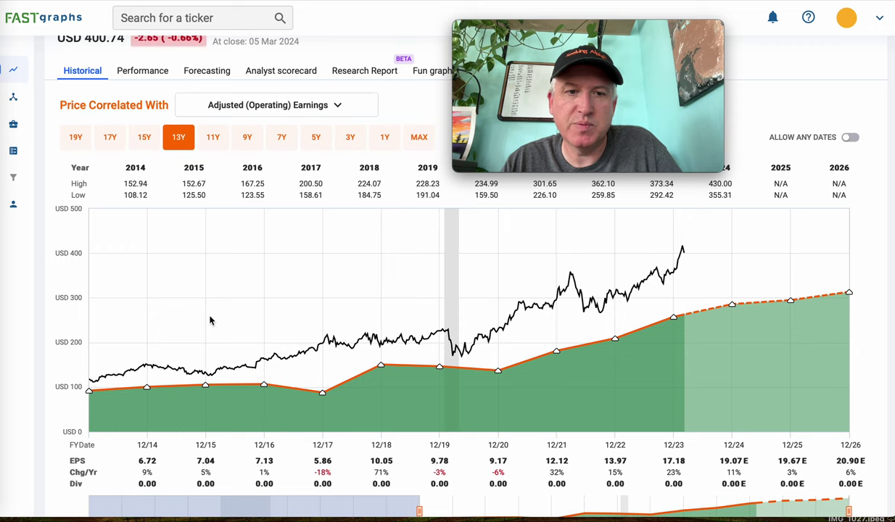
- Measure the rate of return along the price line from 1/2/2015 to the 3/25/2022 peak, and clear the measurement
click(149, 368)
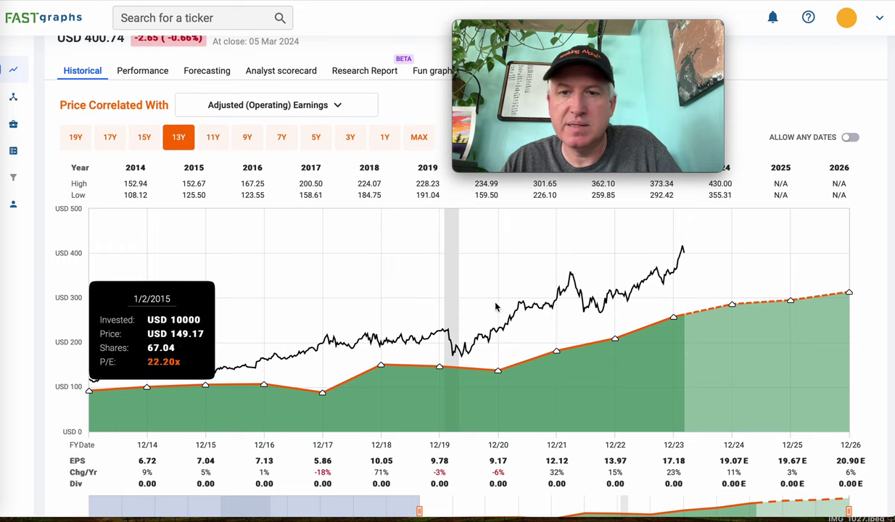
click(574, 280)
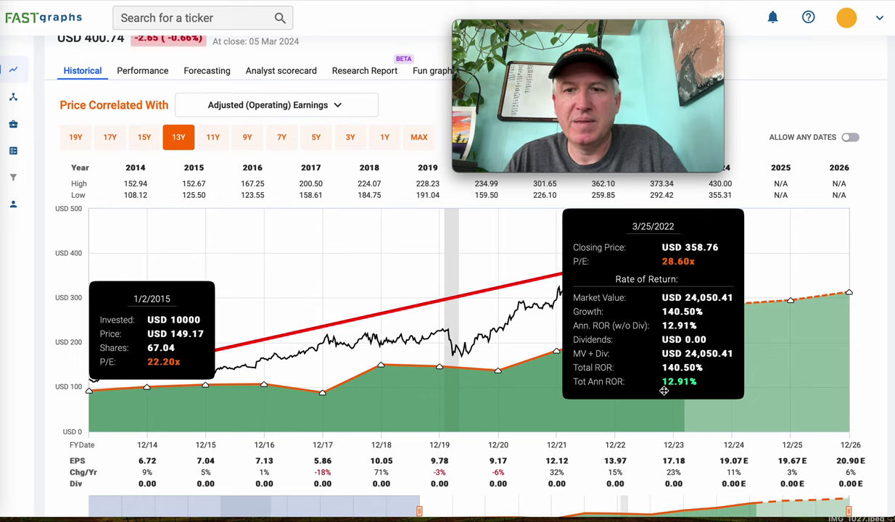
click(481, 338)
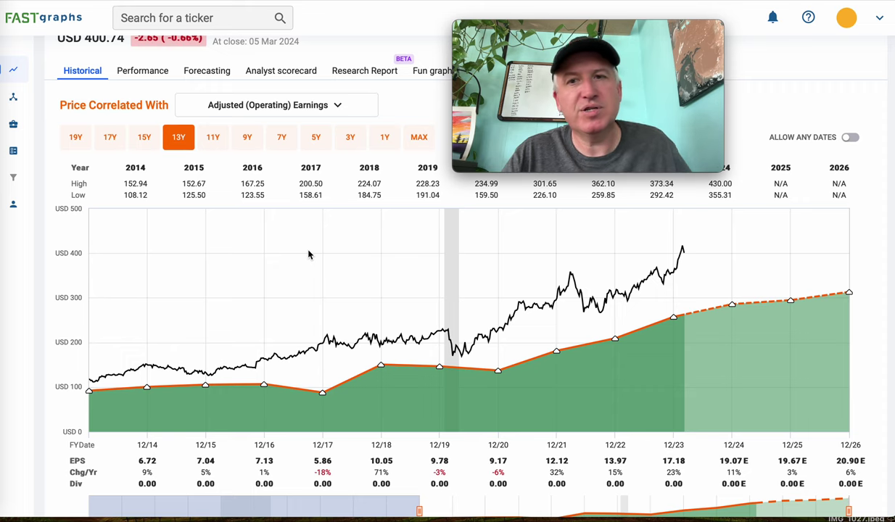
- Switch to the moneychimp Return Rate (Discount Rate / CAGR) Calculator
click(98, 2)
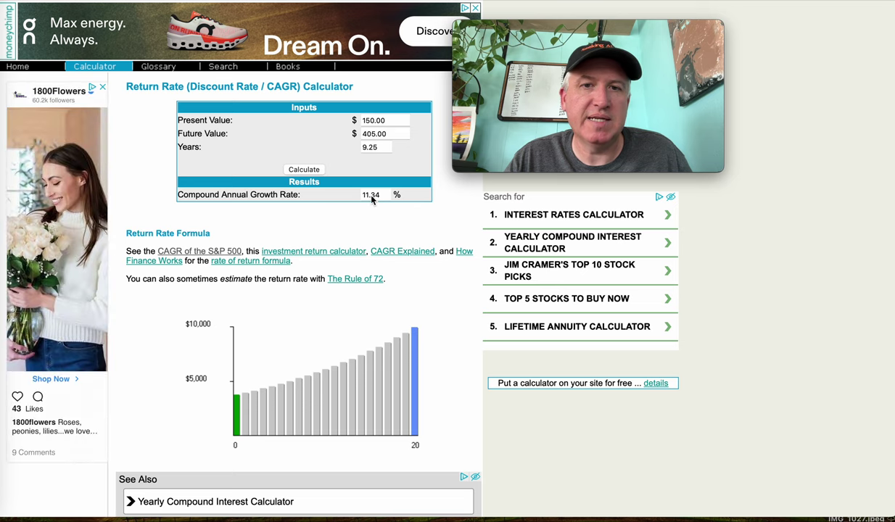
- Change the future value to $305.00 and calculate the compound annual growth rate
click(367, 135)
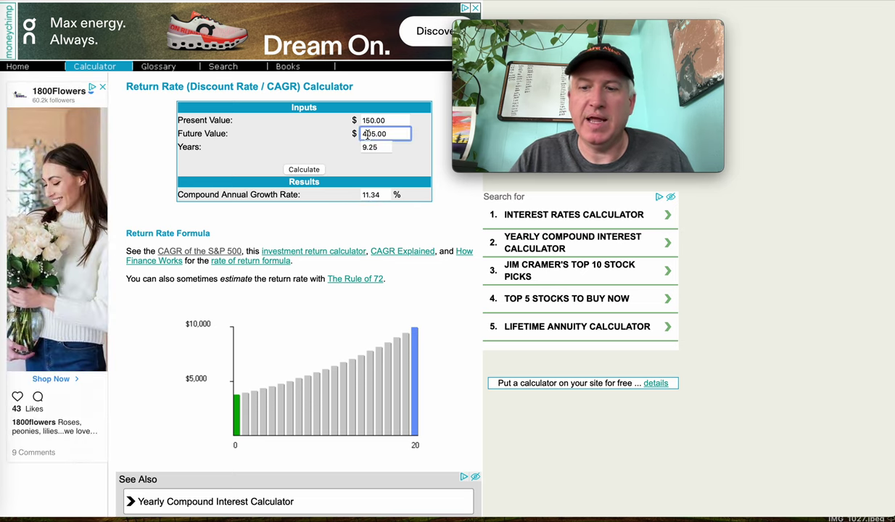
key(BackSpace)
text(3)
click(304, 170)
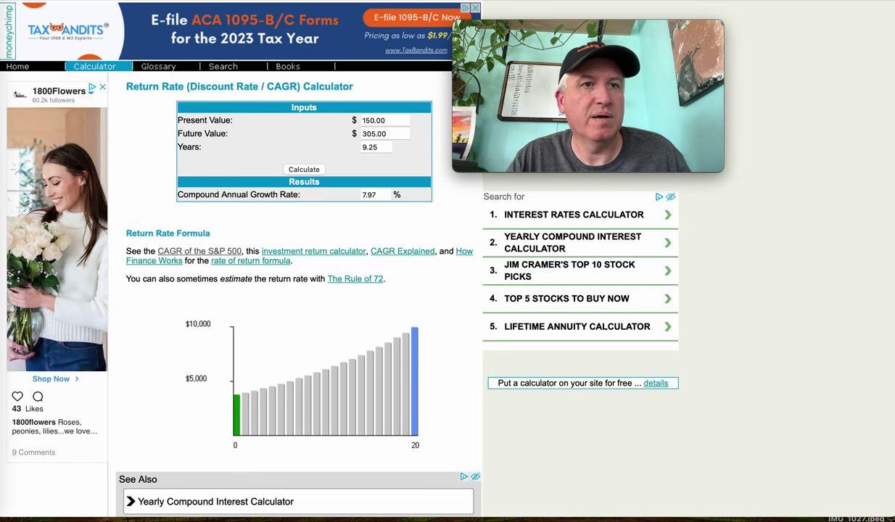
- Switch back to Berkshire Hathaway's historical price and earnings graph in FAST Graphs
key(ctrl+Tab)
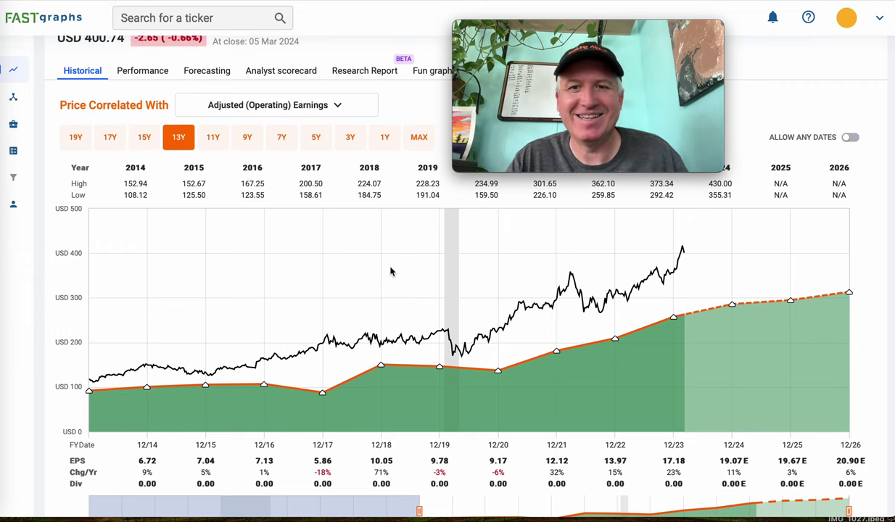
scroll(390, 271, down, 1)
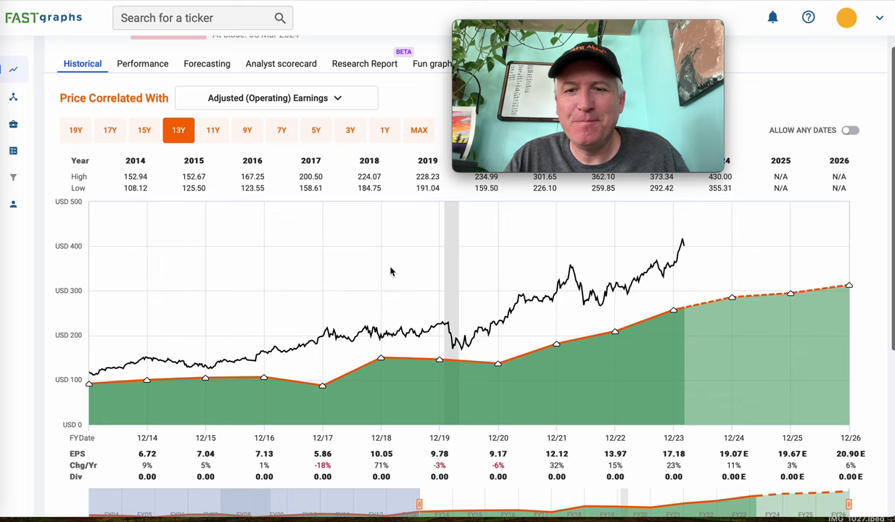
scroll(390, 271, up, 1)
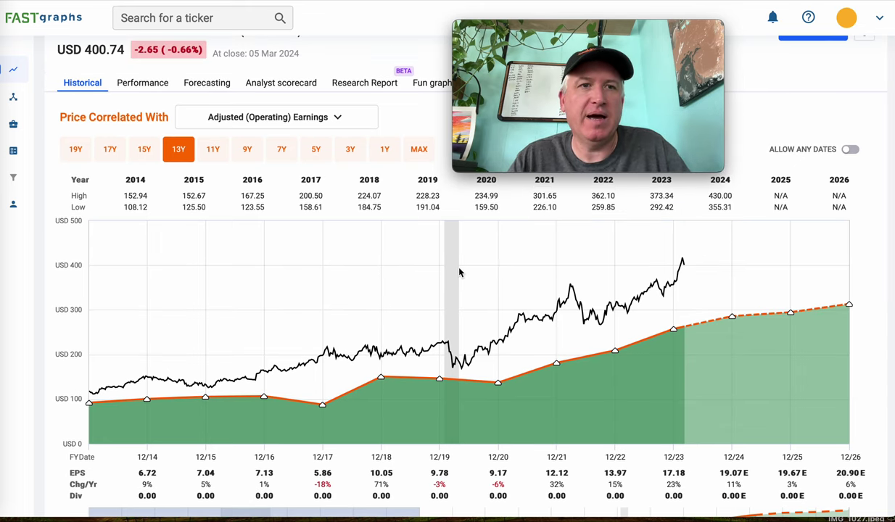
scroll(459, 272, up, 1)
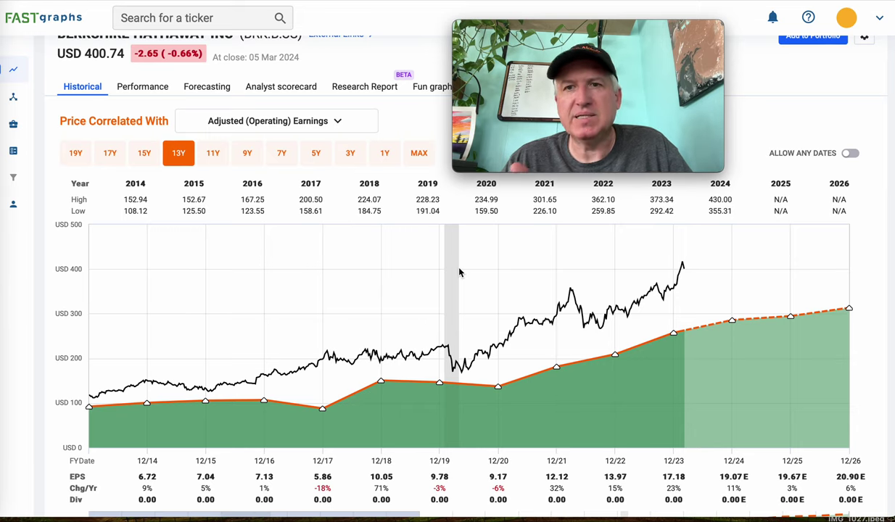
- Measure the rate of return along the price line from 1/2/2015 to the 9/23/2022 low, and clear the measurement
mouse_move(150, 382)
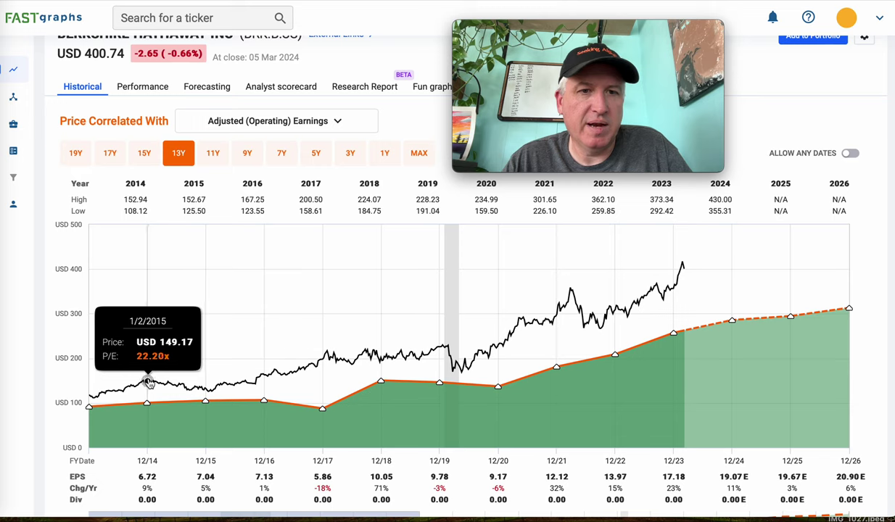
click(148, 382)
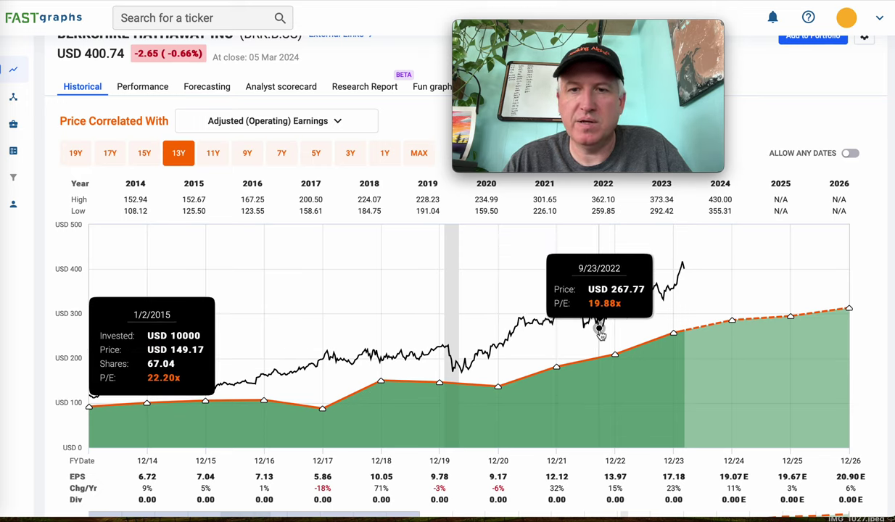
click(600, 332)
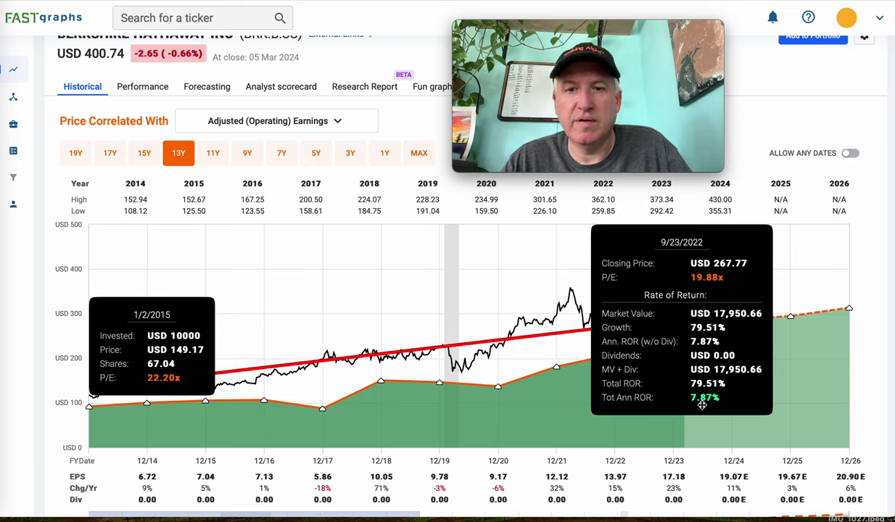
click(578, 322)
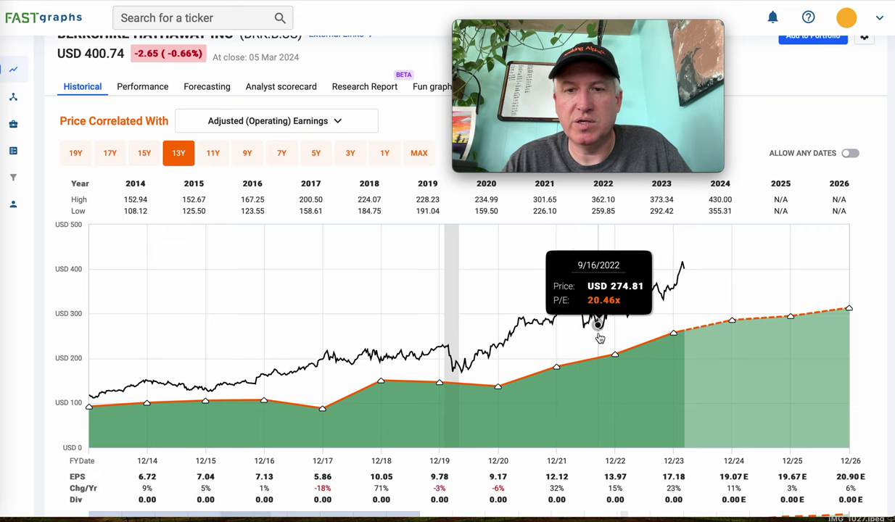
- Measure the rate of return along the price line from the 9/23/2022 low to 3/5/2024, and clear the measurement
click(600, 337)
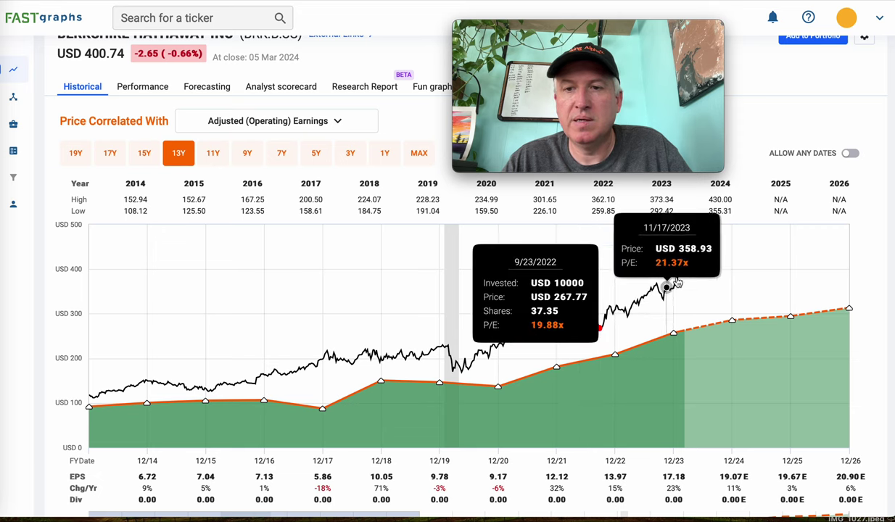
click(686, 275)
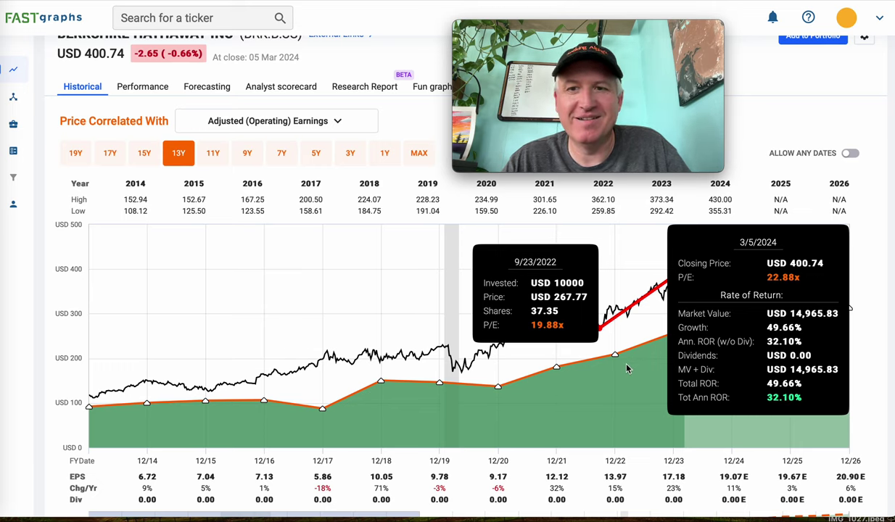
mouse_move(489, 390)
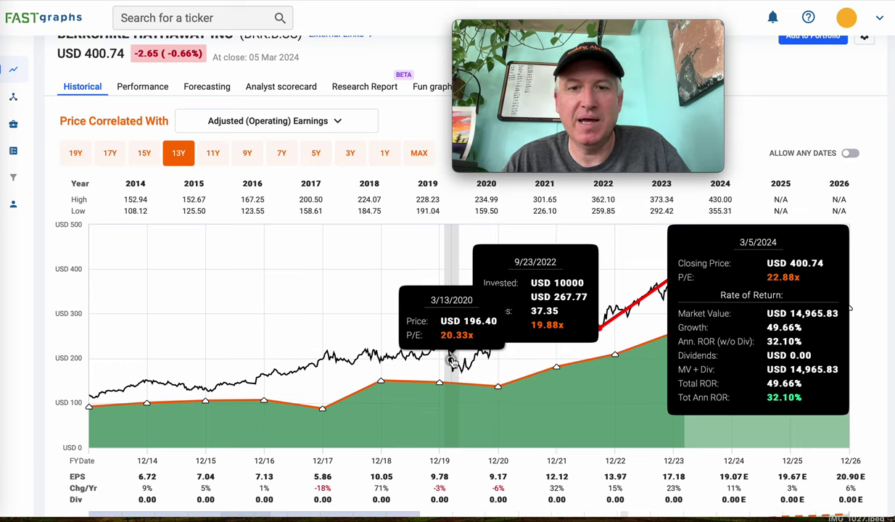
click(604, 339)
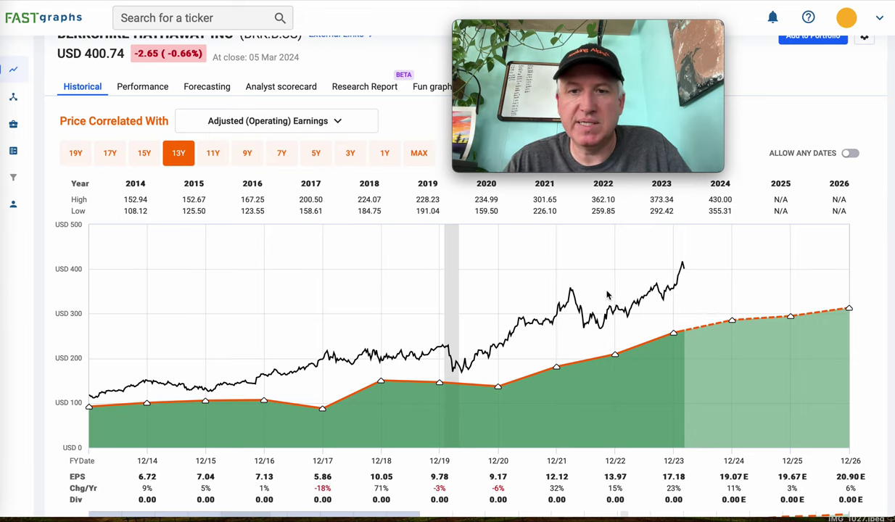
- Measure the rate of return along the price line from 4/8/2022 to 3/5/2024, and clear the measurement
mouse_move(572, 293)
click(572, 291)
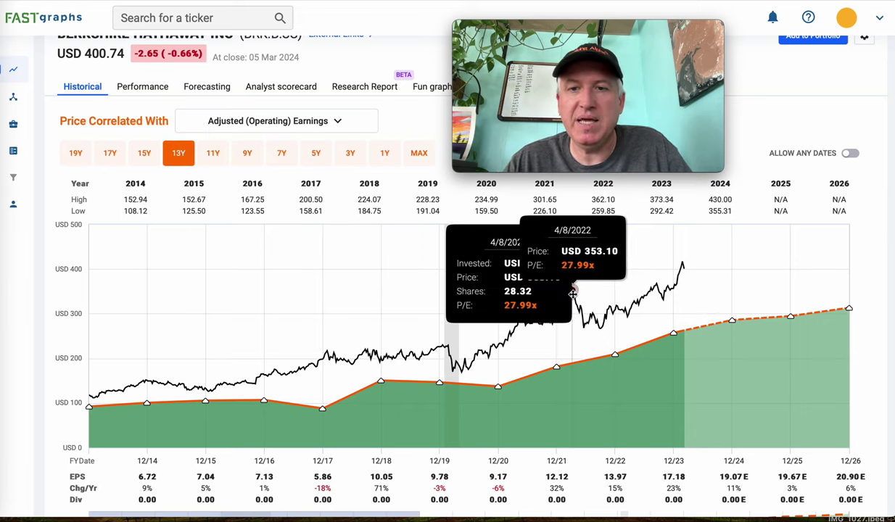
click(686, 274)
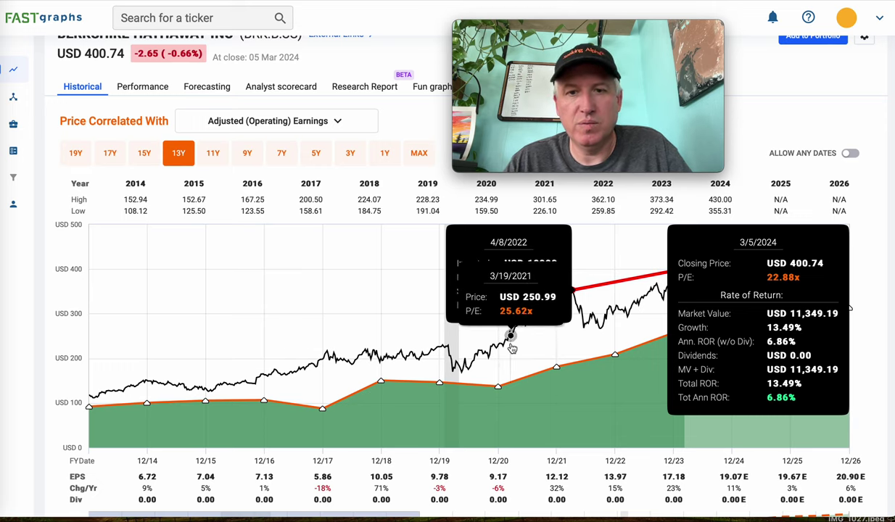
click(593, 349)
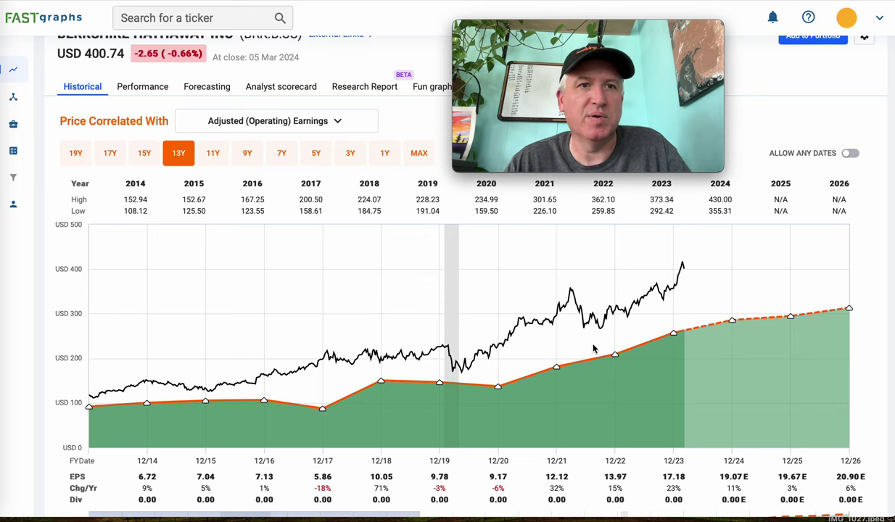
scroll(594, 349, up, 2)
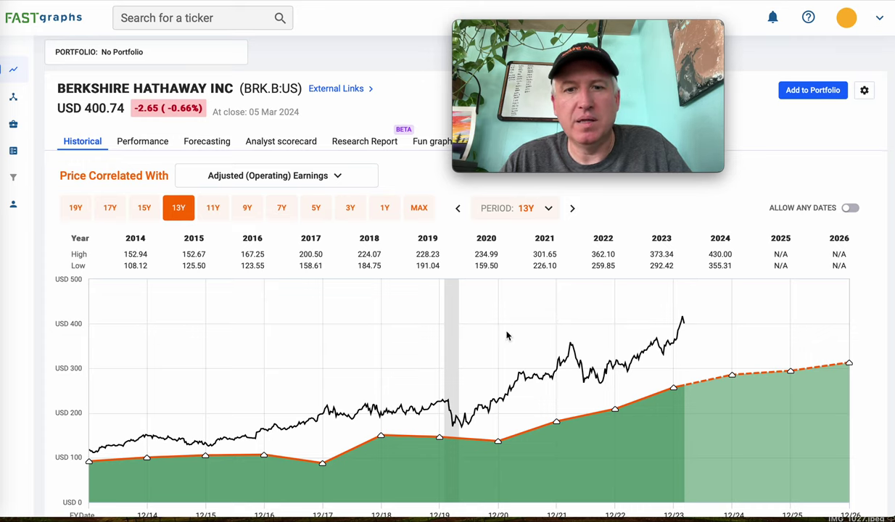
scroll(497, 339, down, 1)
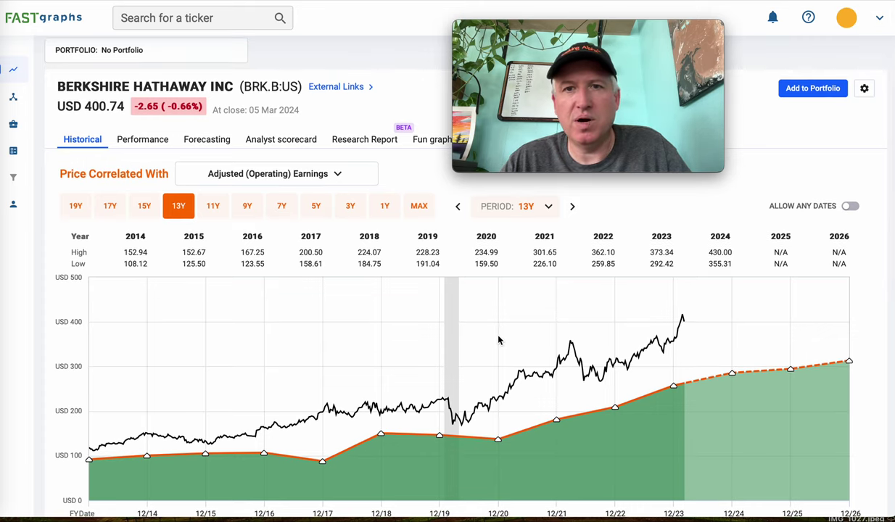